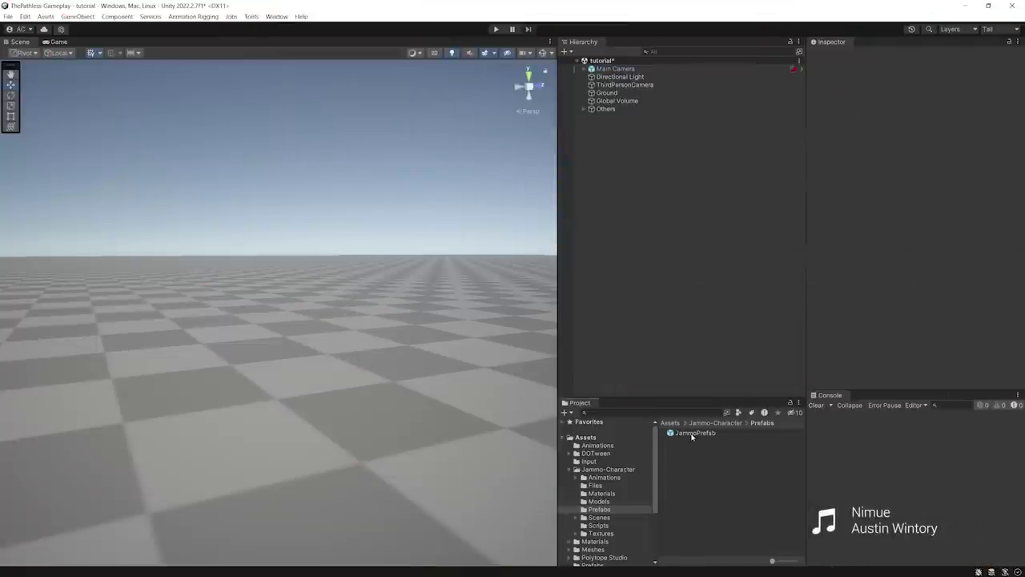
Place the JammoPrefab character on the checkered ground in the scene
{"action": "left_click_drag", "start_coordinate": [347, 408], "coordinate": [232, 418]}
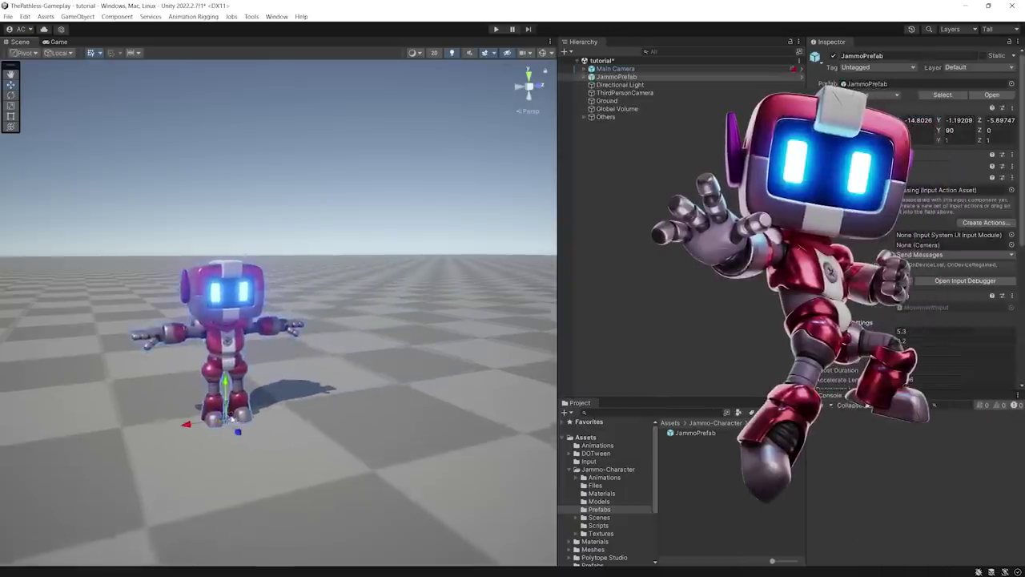
{"action": "left_click_drag", "start_coordinate": [428, 433], "coordinate": [271, 393], "text": "alt"}
{"action": "left_click_drag", "start_coordinate": [184, 323], "coordinate": [128, 327], "text": "alt"}
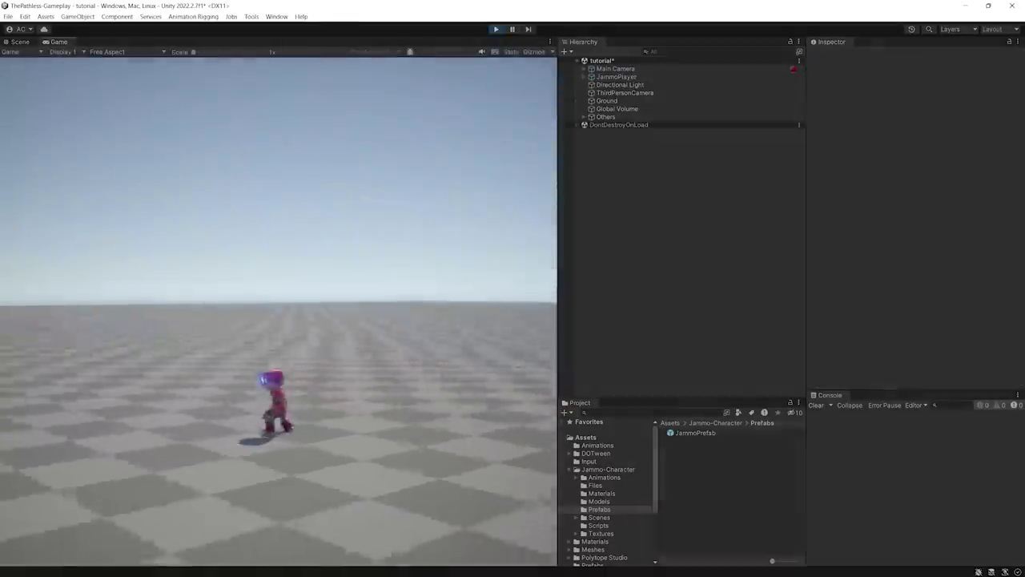
Test the character's walking and jumping while the scene is playing
{"action": "key", "text": "s"}
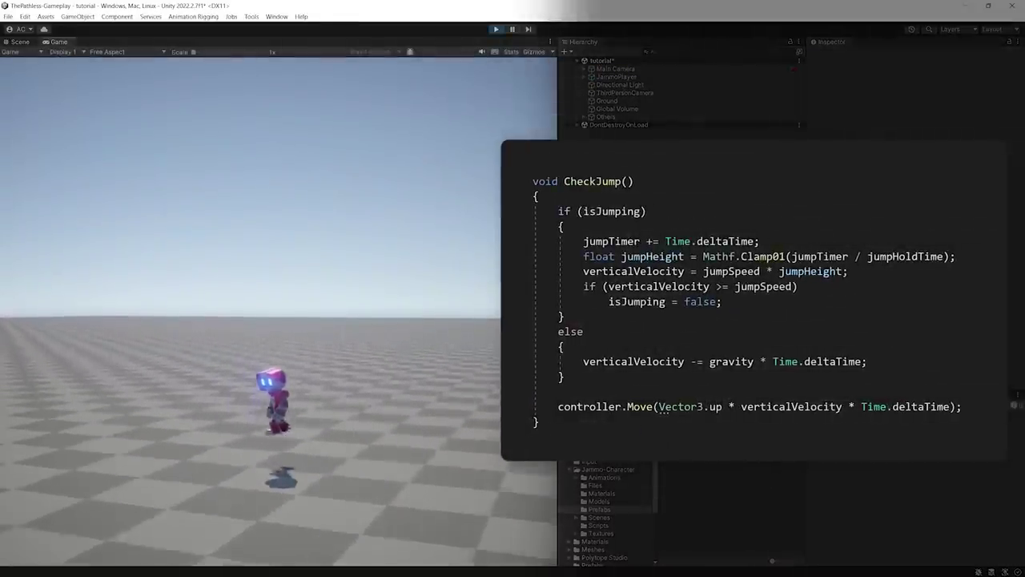
{"action": "key", "text": "space"}
{"action": "key", "text": "space"}
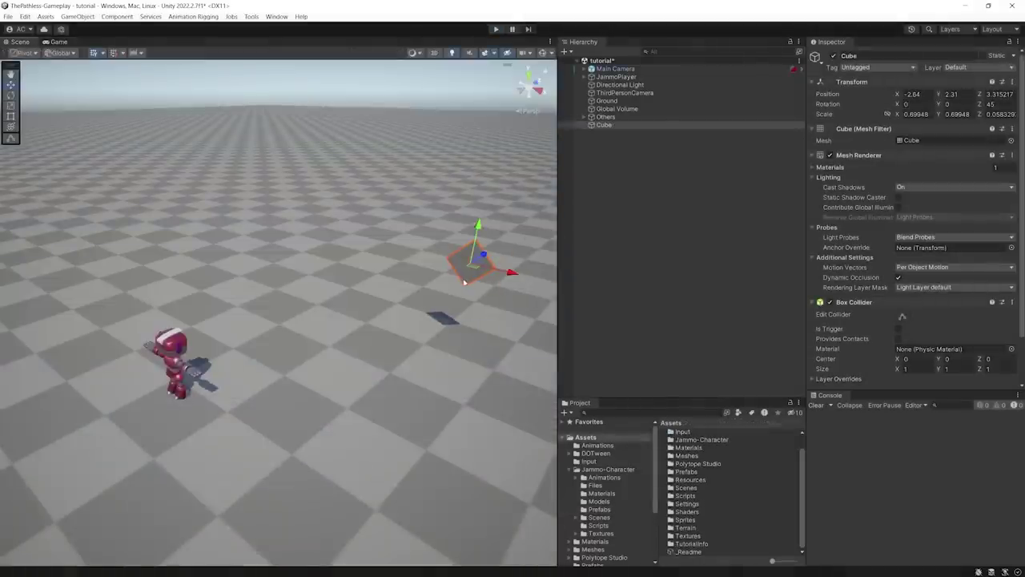
Duplicate the floating diamond-oriented cube repeatedly and spread the copies over the ground ahead of the character
{"action": "key", "text": "ctrl+d"}
{"action": "left_click_drag", "start_coordinate": [358, 202], "coordinate": [161, 151]}
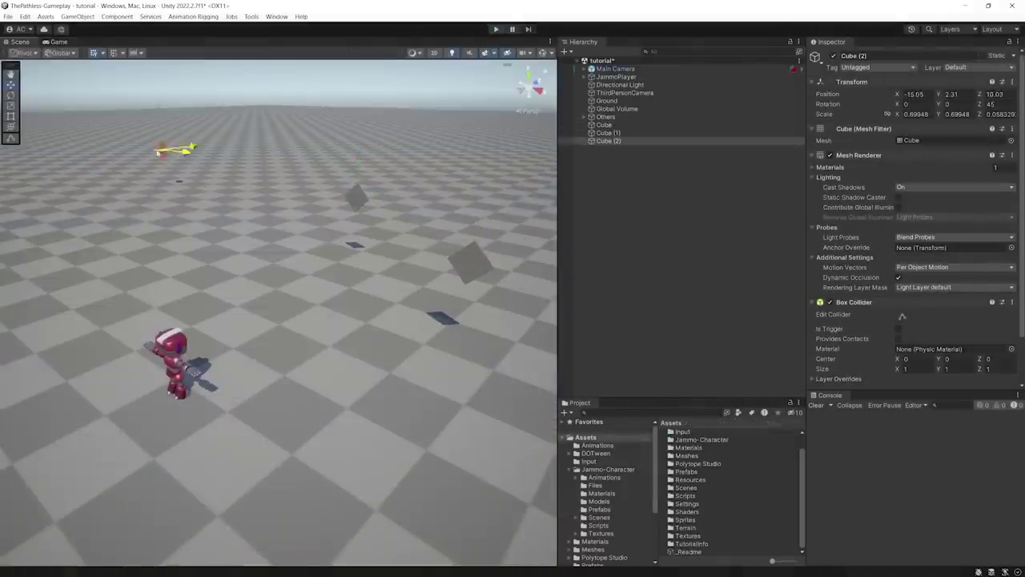
{"action": "key", "text": "ctrl+d"}
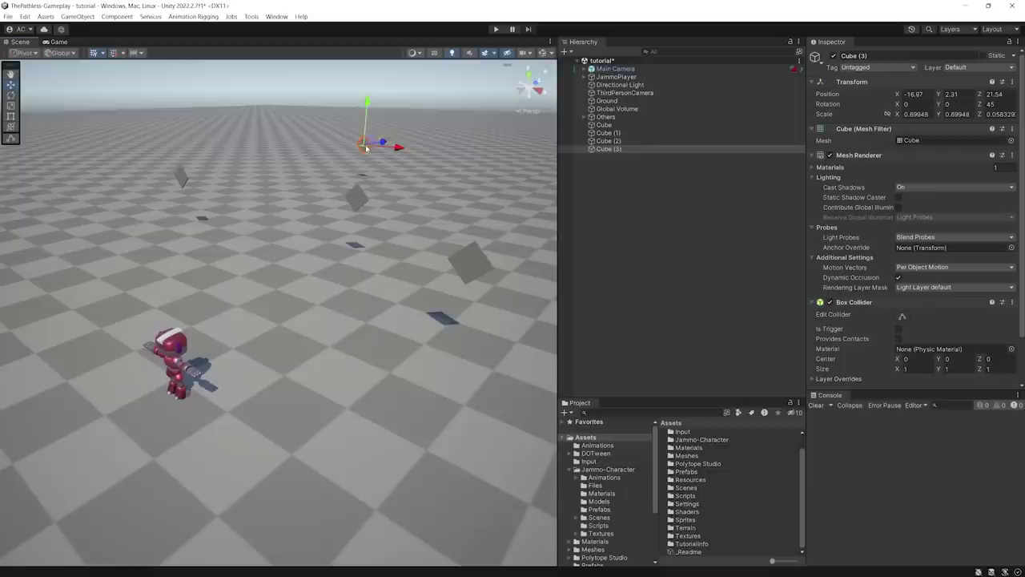
{"action": "key", "text": "ctrl+d"}
{"action": "left_click_drag", "start_coordinate": [367, 148], "coordinate": [402, 156]}
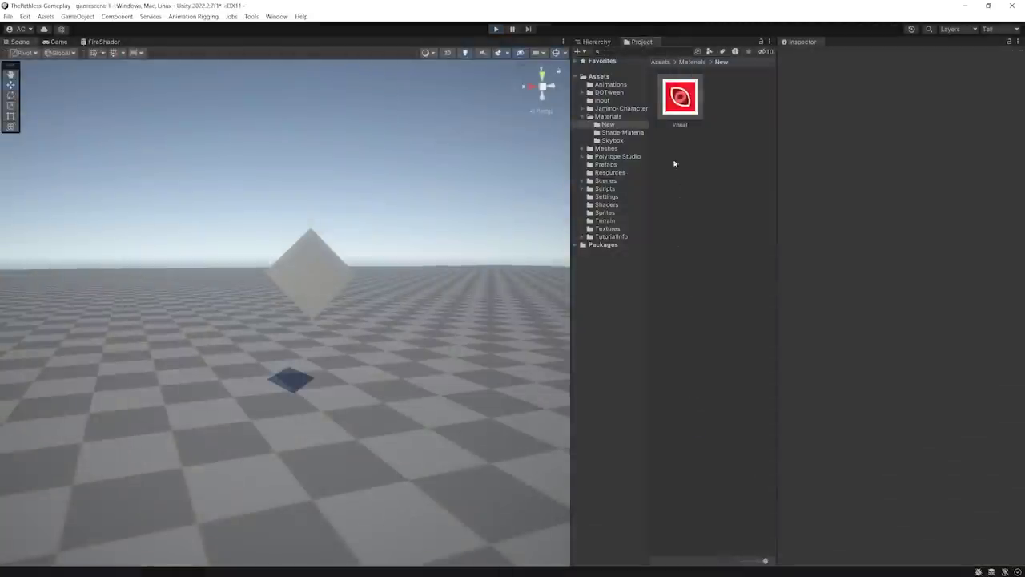
Apply the Visual material from Materials/New to the floating cube in the scene
{"action": "left_click", "coordinate": [679, 100]}
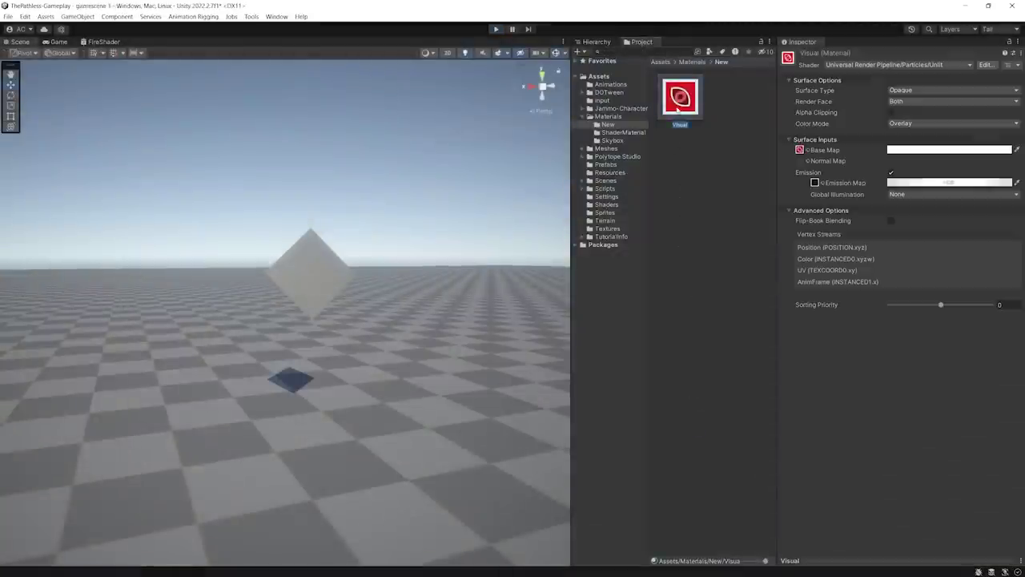
{"action": "left_click_drag", "start_coordinate": [371, 214], "coordinate": [328, 262]}
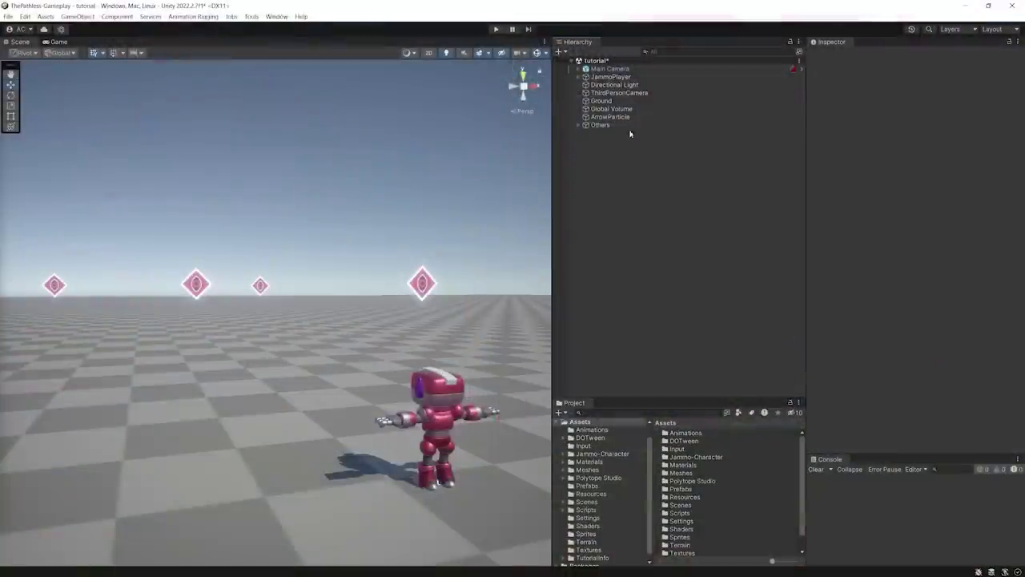
Set ArrowParticle's Gravity Modifier to 3 and enable its Noise module
{"action": "left_click", "coordinate": [628, 118]}
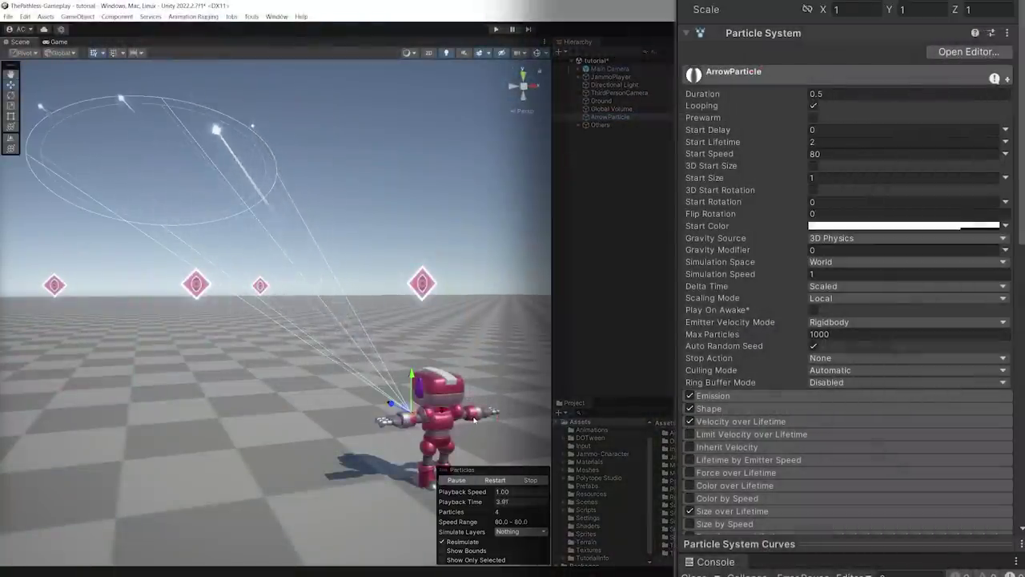
{"action": "left_click", "coordinate": [860, 251]}
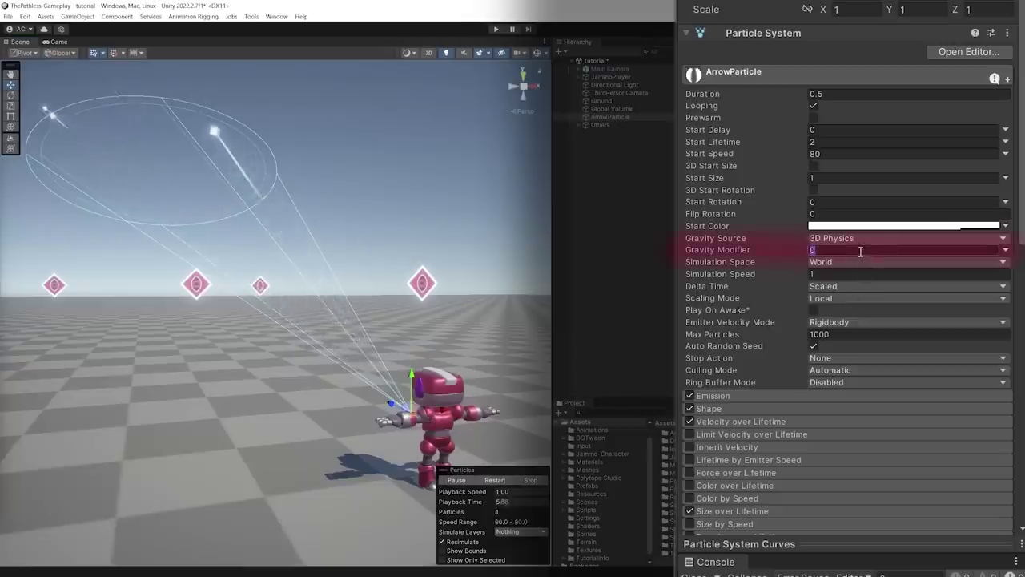
{"action": "type", "text": "3"}
{"action": "scroll", "coordinate": [788, 356], "scroll_direction": "down", "scroll_amount": 4}
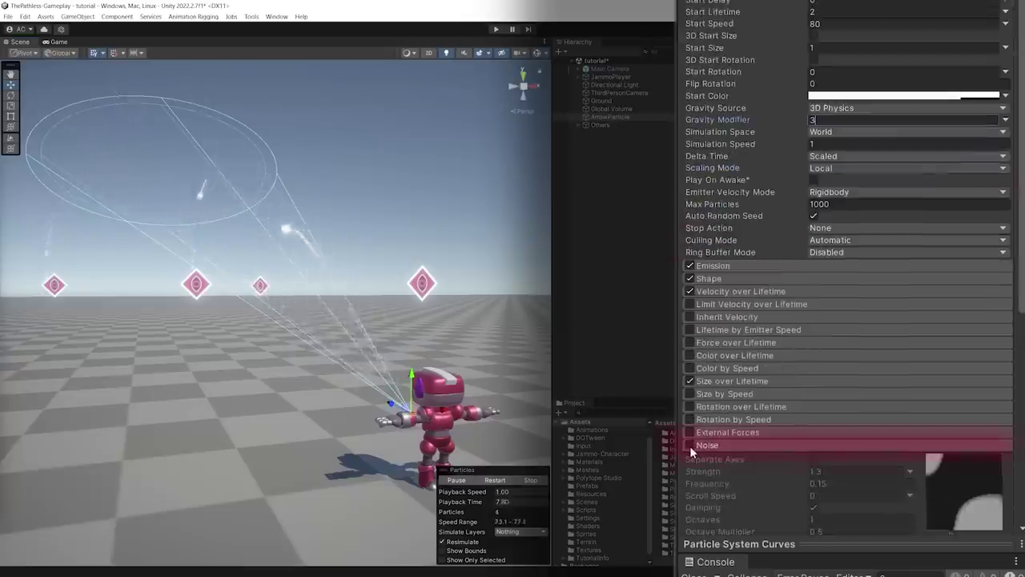
{"action": "left_click", "coordinate": [690, 446]}
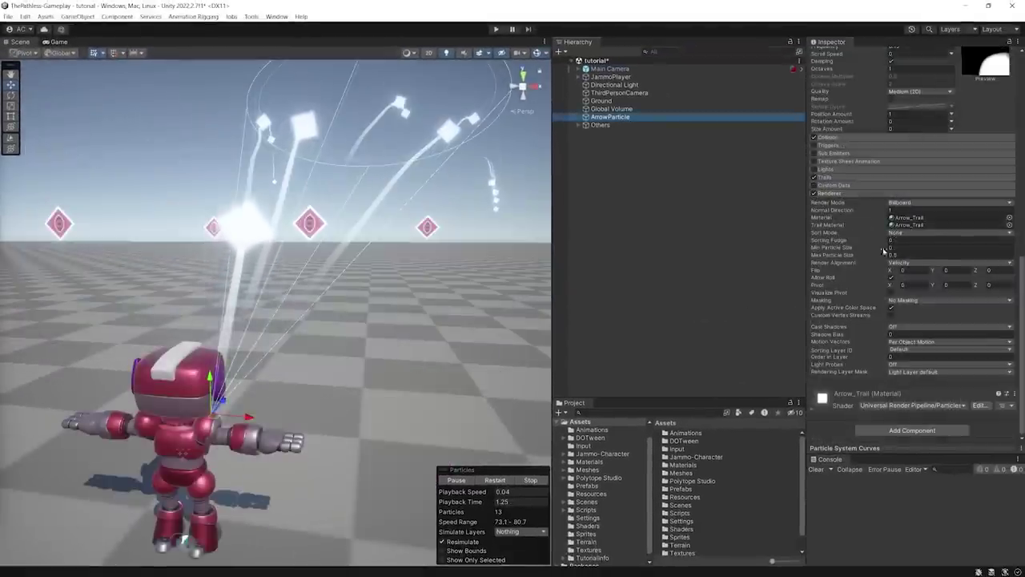
Render ArrowParticle's particles as Mesh and assign arrowMat as their material
{"action": "left_click", "coordinate": [914, 203]}
{"action": "left_click", "coordinate": [924, 252]}
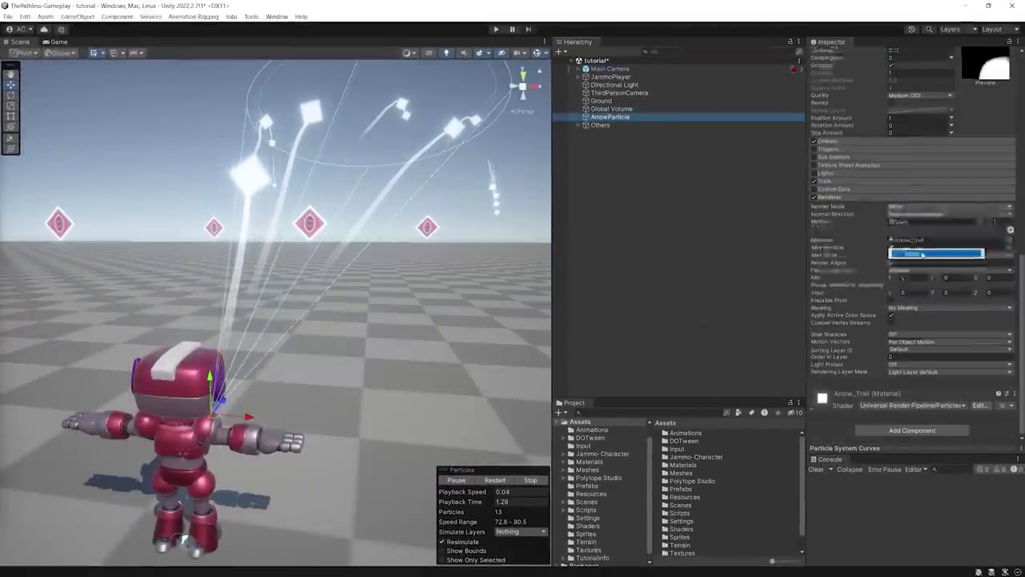
{"action": "left_click", "coordinate": [1010, 240]}
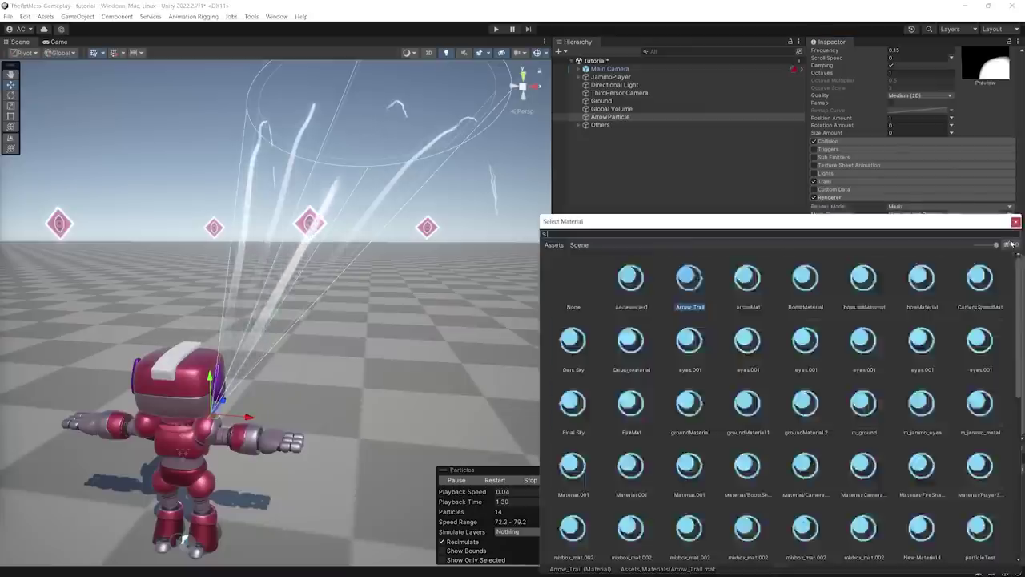
{"action": "left_click", "coordinate": [1016, 223]}
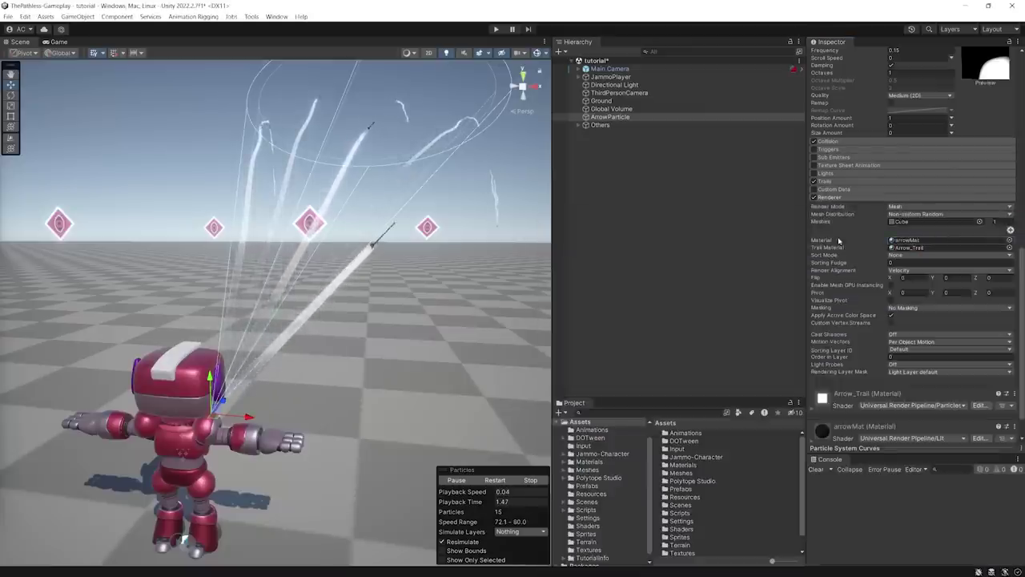
{"action": "left_click_drag", "start_coordinate": [427, 276], "coordinate": [393, 271], "text": "alt"}
{"action": "left_click_drag", "start_coordinate": [749, 151], "coordinate": [798, 155]}
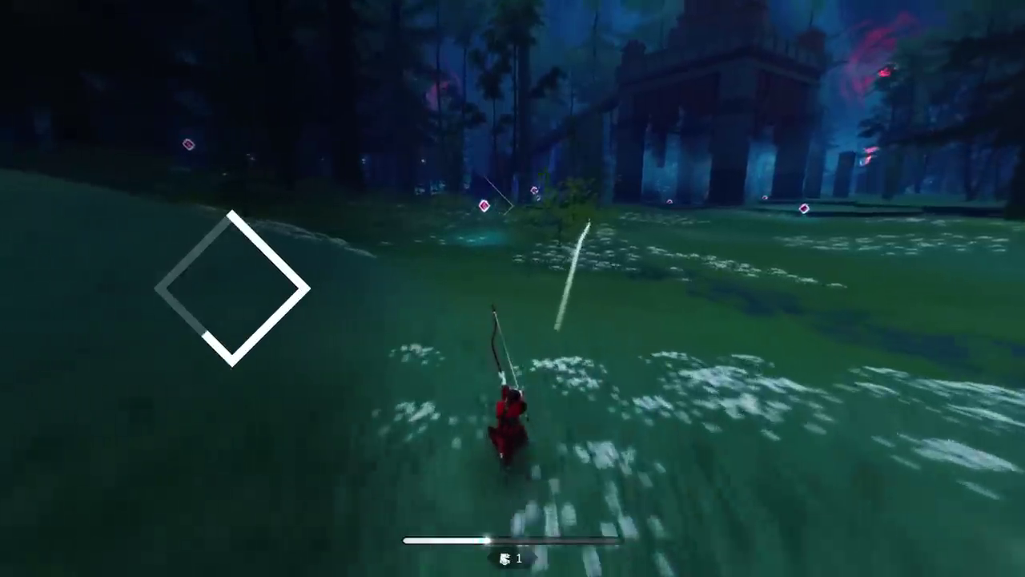
{"action": "key", "text": "w"}
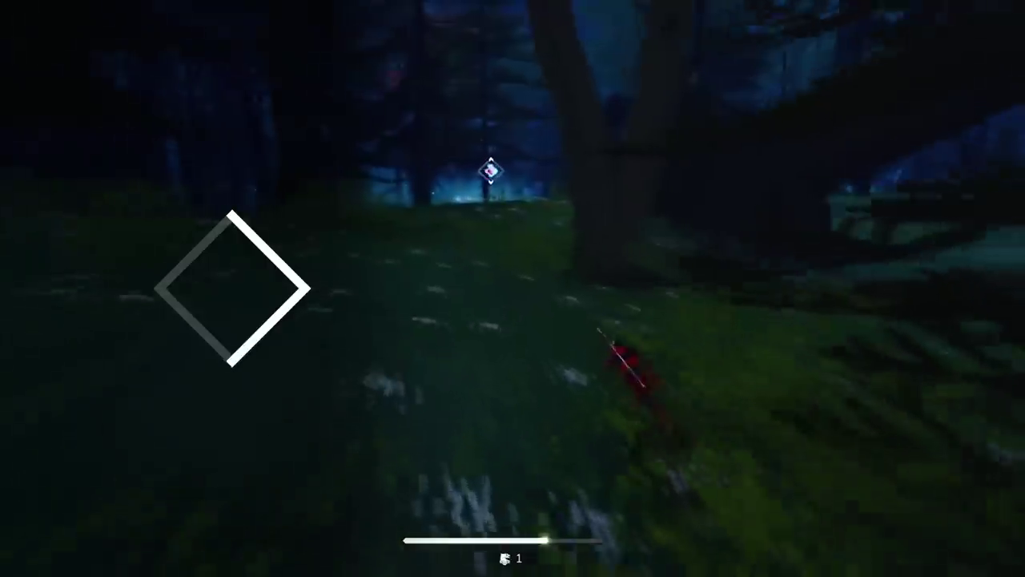
{"action": "key", "text": "w"}
{"action": "key", "text": "space"}
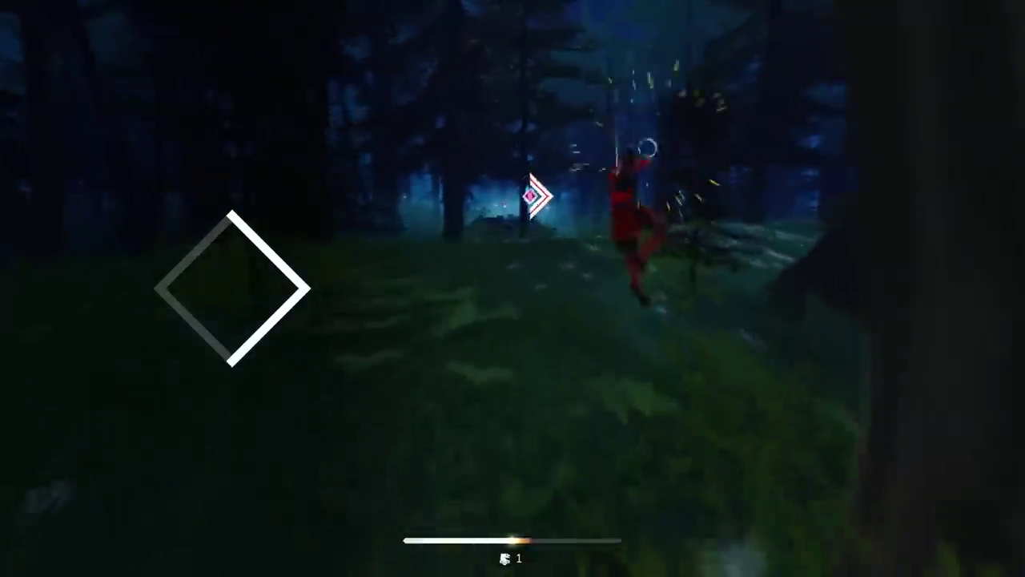
{"action": "key", "text": "w"}
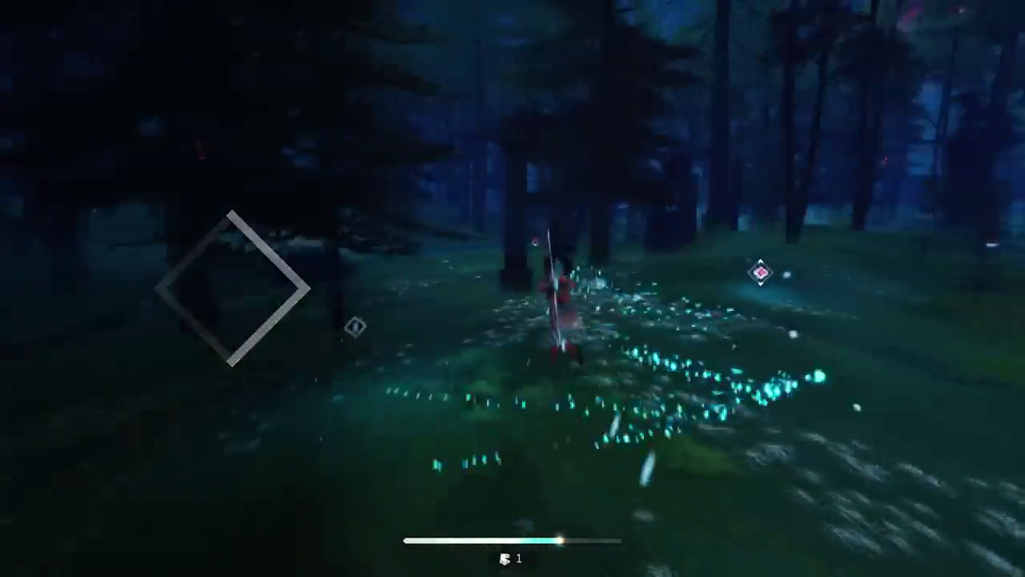
{"action": "key", "text": "w"}
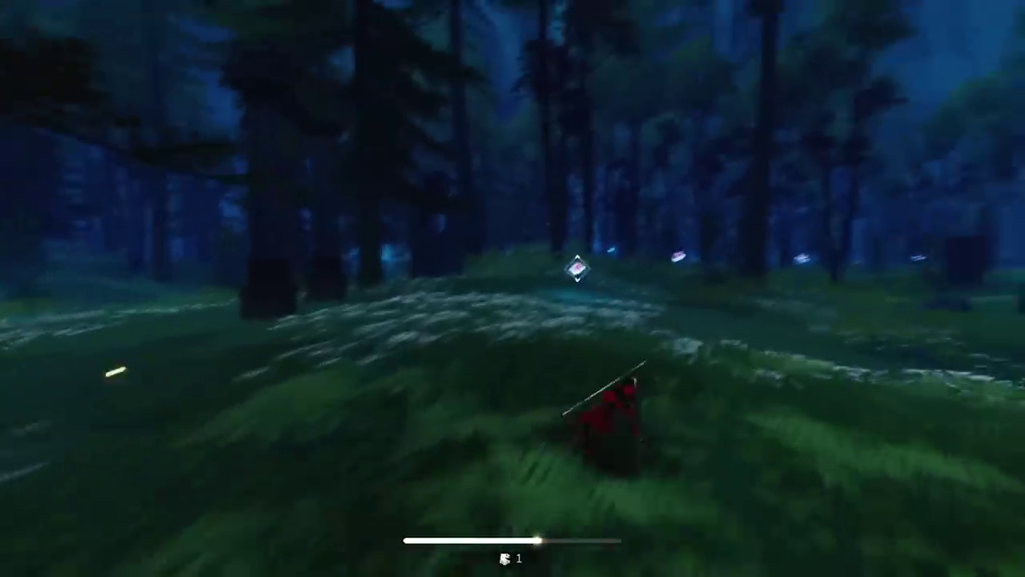
{"action": "key", "text": "w"}
{"action": "key", "text": "space"}
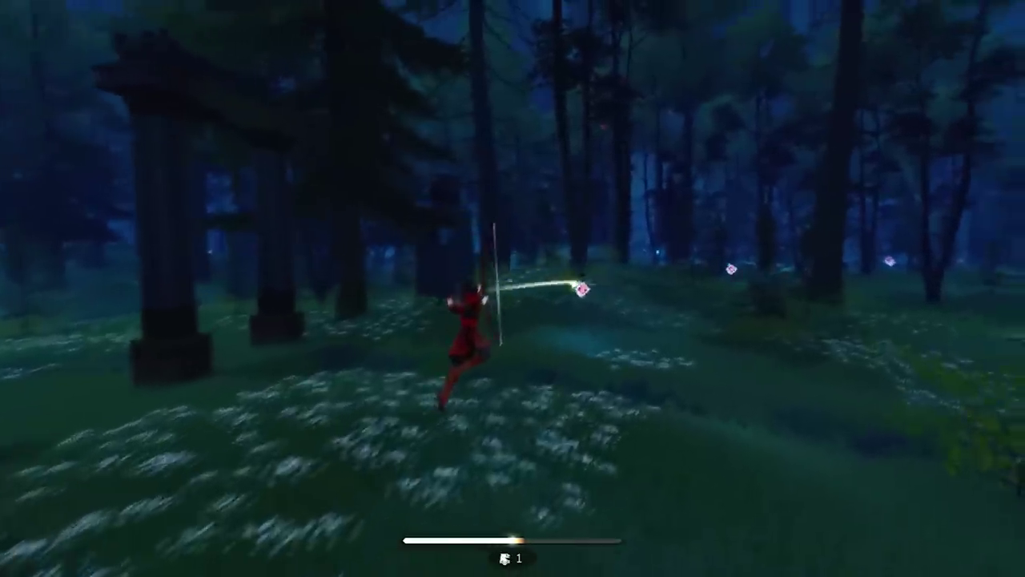
{"action": "key", "text": "w"}
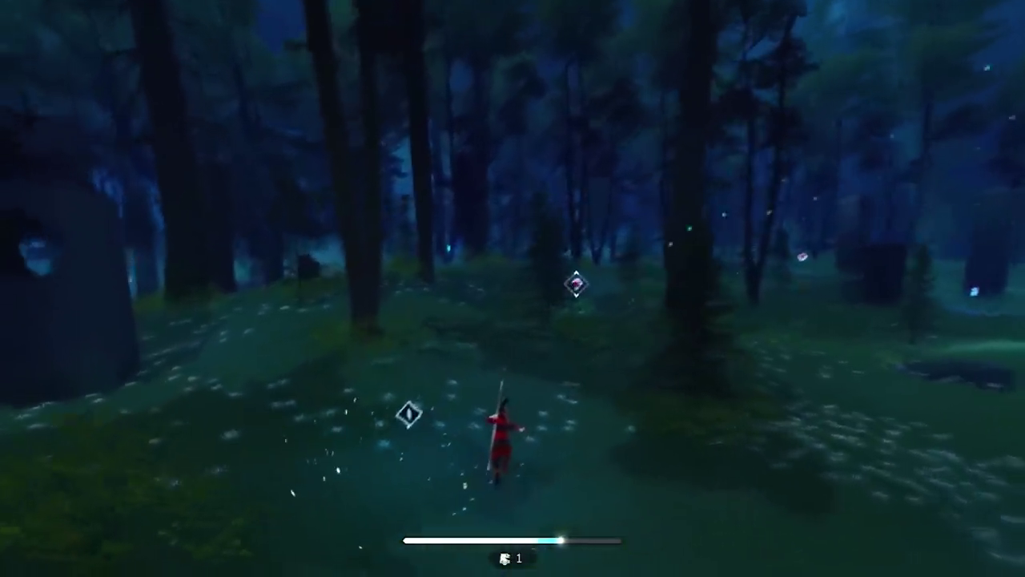
{"action": "key", "text": "w"}
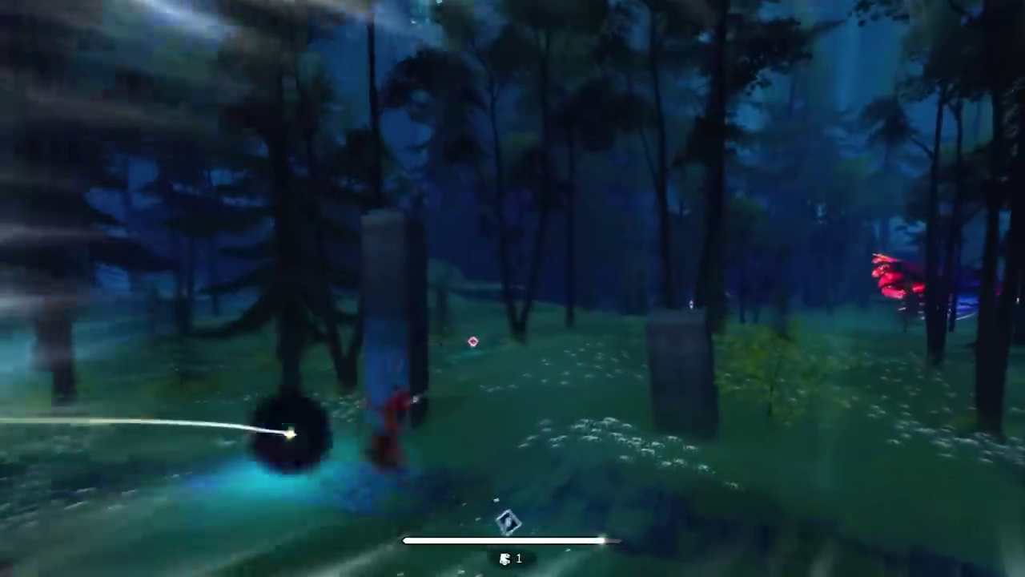
{"action": "key", "text": "space"}
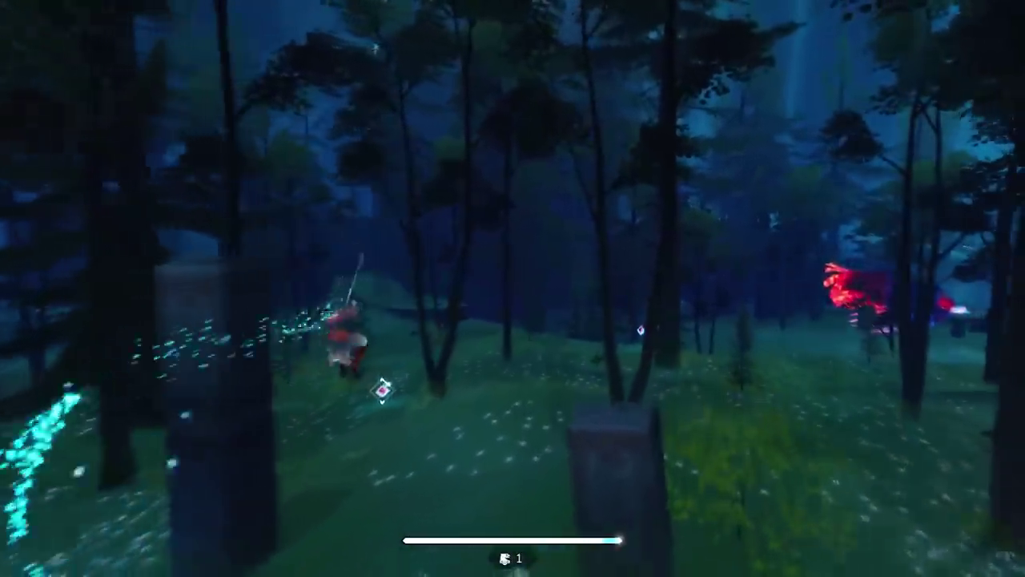
{"action": "key", "text": "w"}
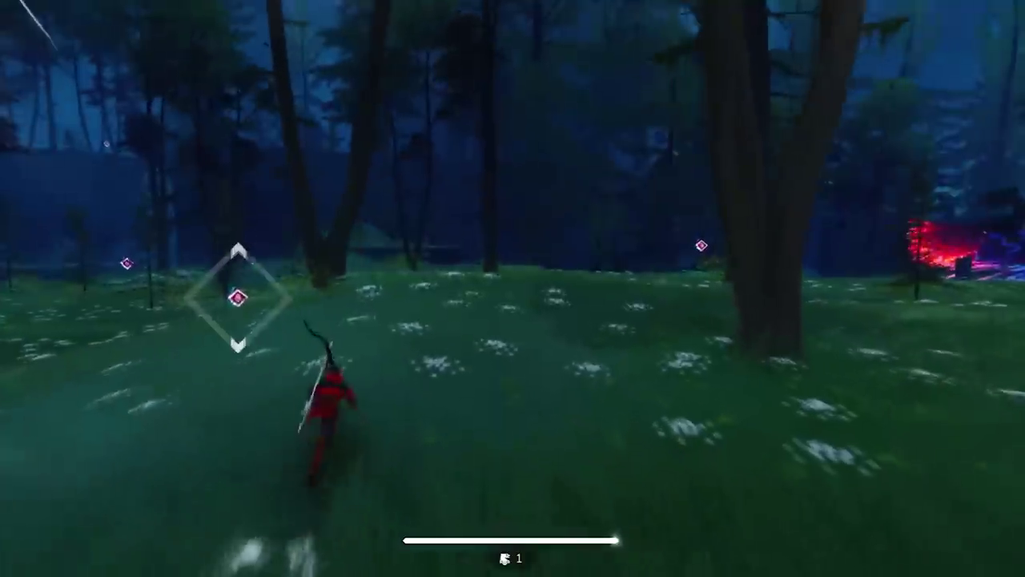
{"action": "key", "text": "w"}
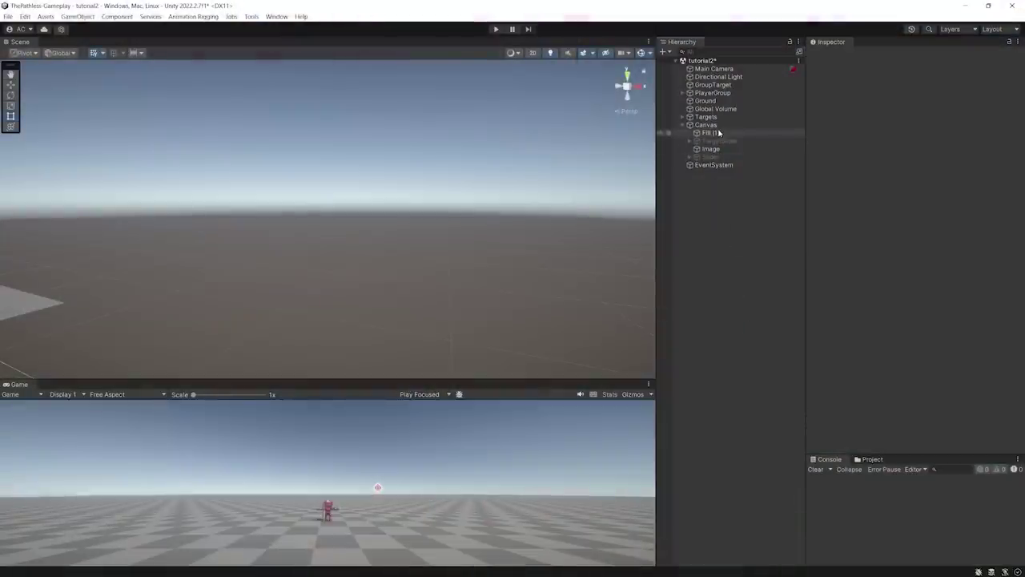
Set the Fill (1) image to the Horizontal fill method with a Fill Amount of 1
{"action": "left_click", "coordinate": [711, 133]}
{"action": "left_click_drag", "start_coordinate": [897, 331], "coordinate": [994, 333]}
{"action": "left_click", "coordinate": [945, 313]}
{"action": "left_click", "coordinate": [921, 321]}
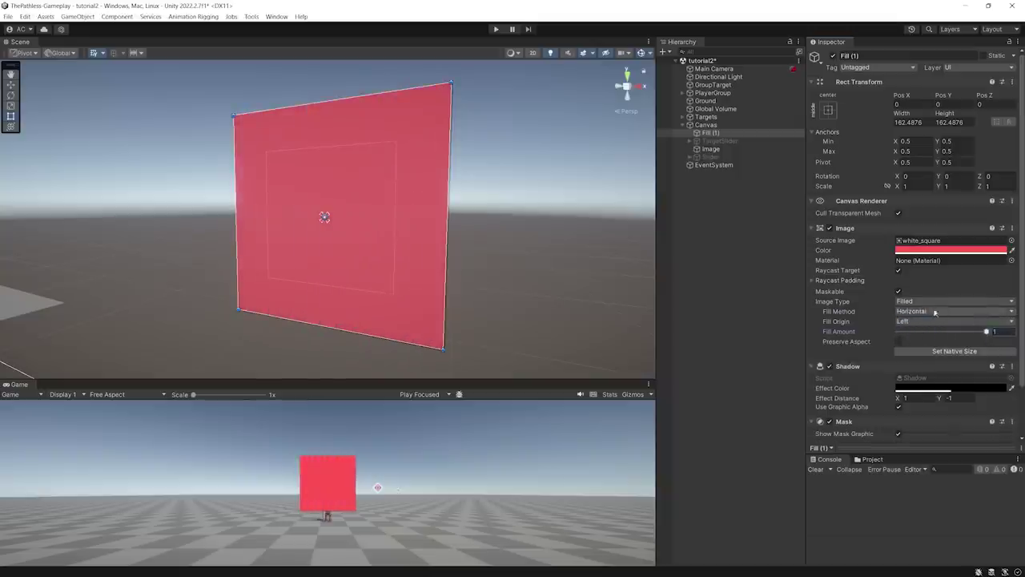
{"action": "left_click", "coordinate": [934, 312]}
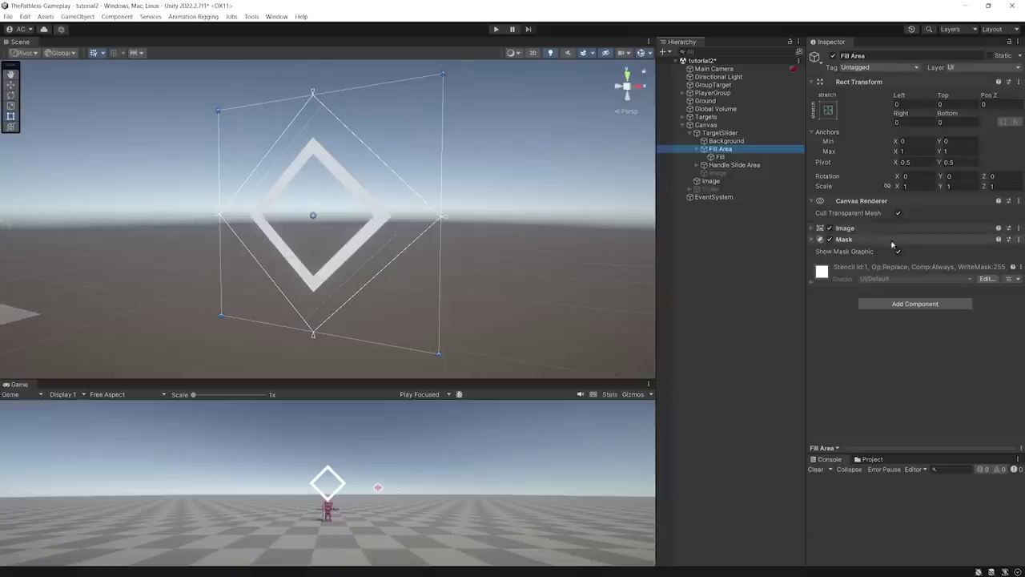
Raise the TargetSlider's value up to its maximum of 1 to fill the diamond outline
{"action": "left_click", "coordinate": [735, 133]}
{"action": "left_click_drag", "start_coordinate": [898, 406], "coordinate": [907, 407]}
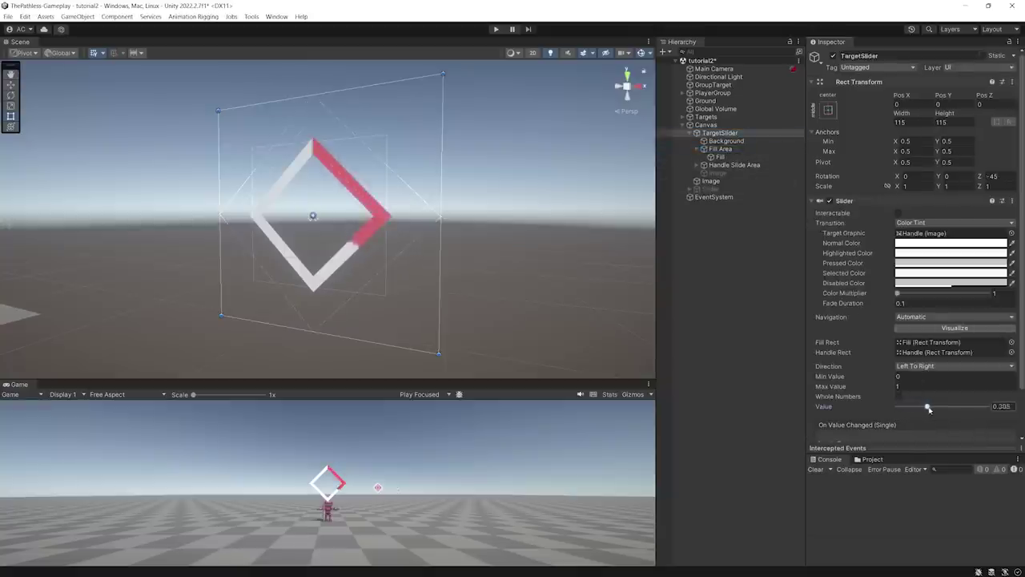
{"action": "left_click_drag", "start_coordinate": [974, 406], "coordinate": [1006, 406]}
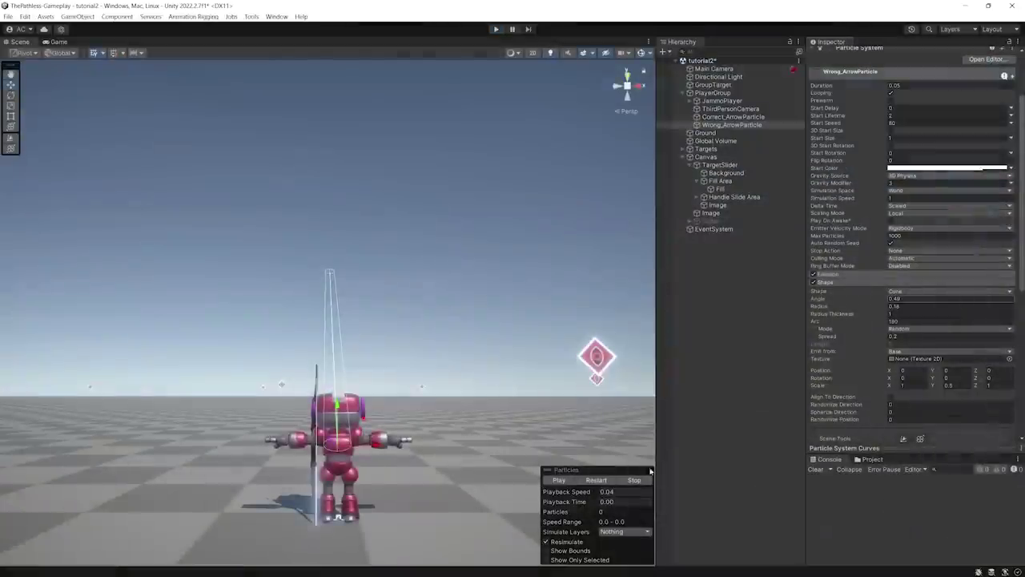
Widen Wrong_ArrowParticle's cone shape to an angle of 33.1 and restart its particle preview
{"action": "left_click_drag", "start_coordinate": [847, 305], "coordinate": [802, 307]}
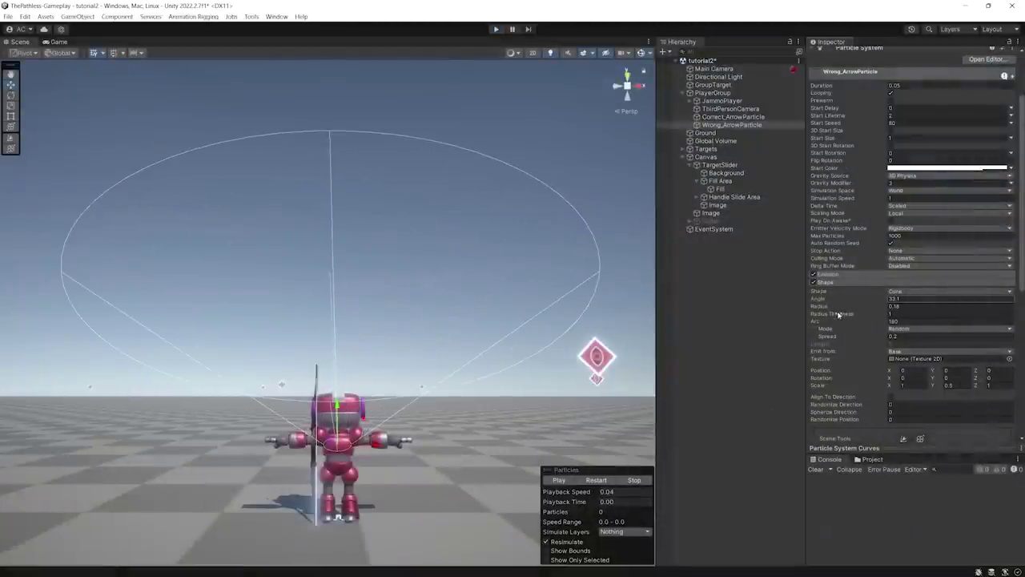
{"action": "left_click", "coordinate": [602, 480]}
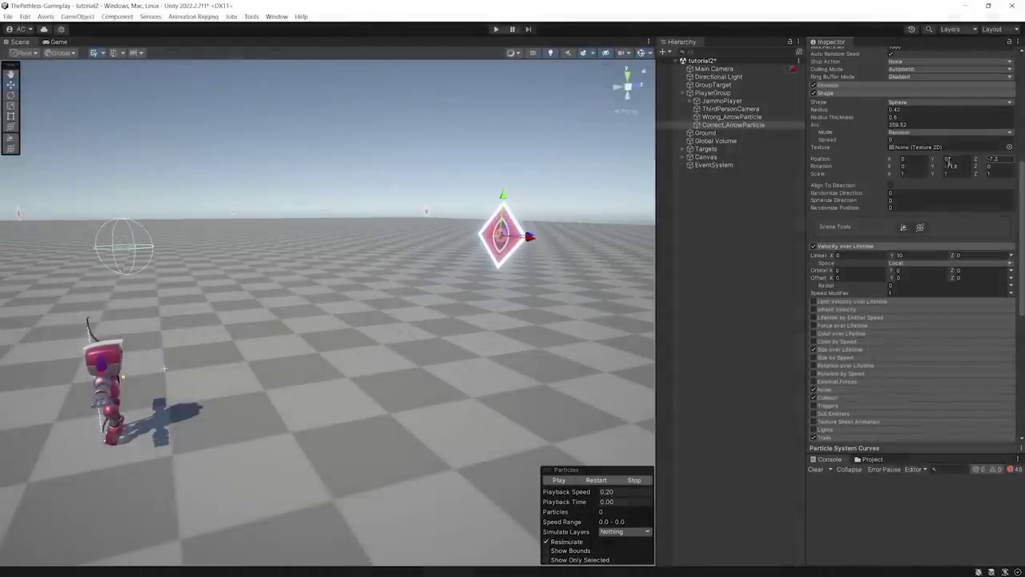
Set Correct_ArrowParticle's shape position Y to -1.95 and restart its particle preview
{"action": "left_click_drag", "start_coordinate": [932, 161], "coordinate": [917, 165]}
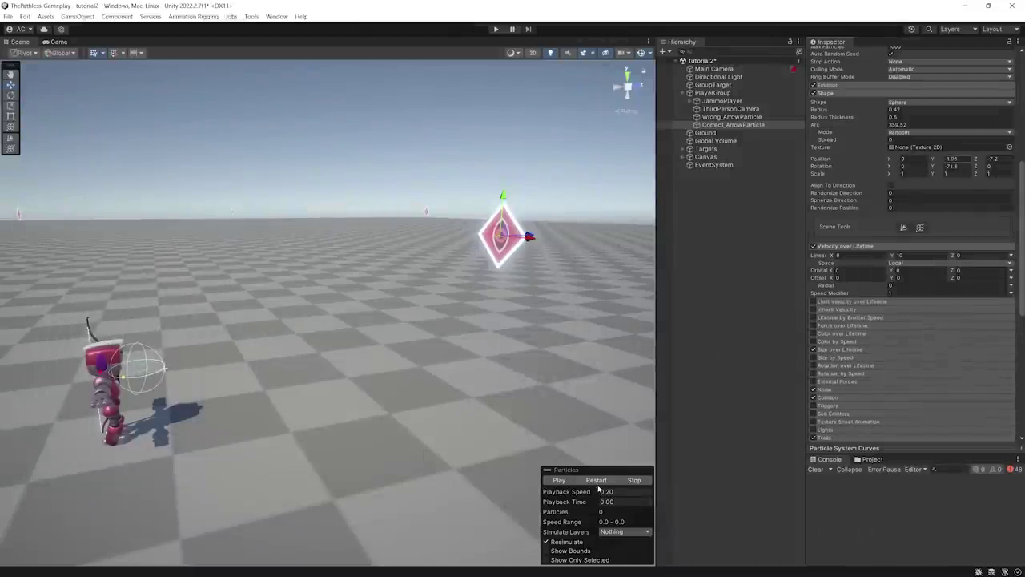
{"action": "left_click", "coordinate": [599, 480]}
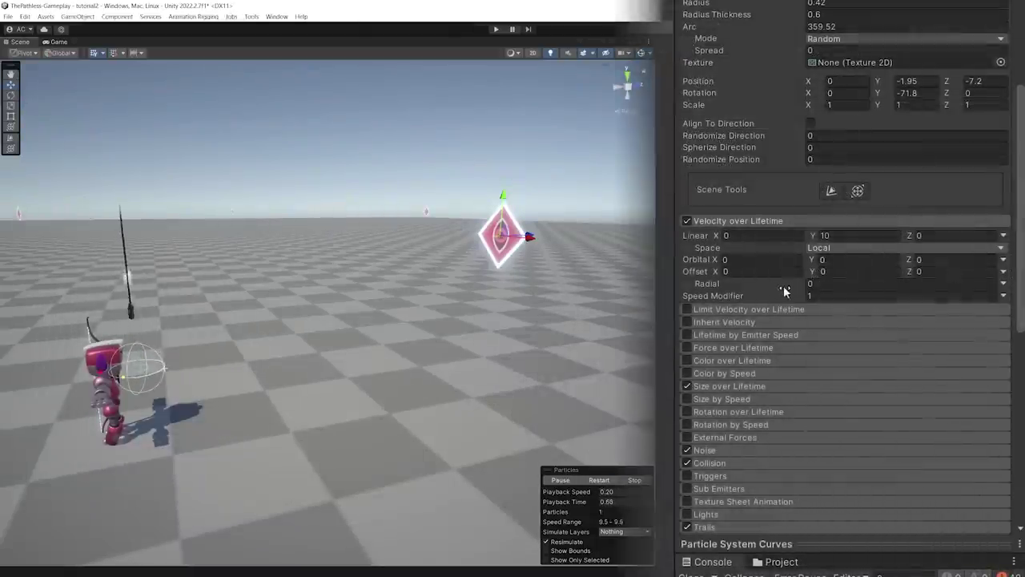
Set Correct_ArrowParticle's radial velocity over lifetime to about -31.7 so that its trail curves
{"action": "left_click_drag", "start_coordinate": [631, 298], "coordinate": [649, 300]}
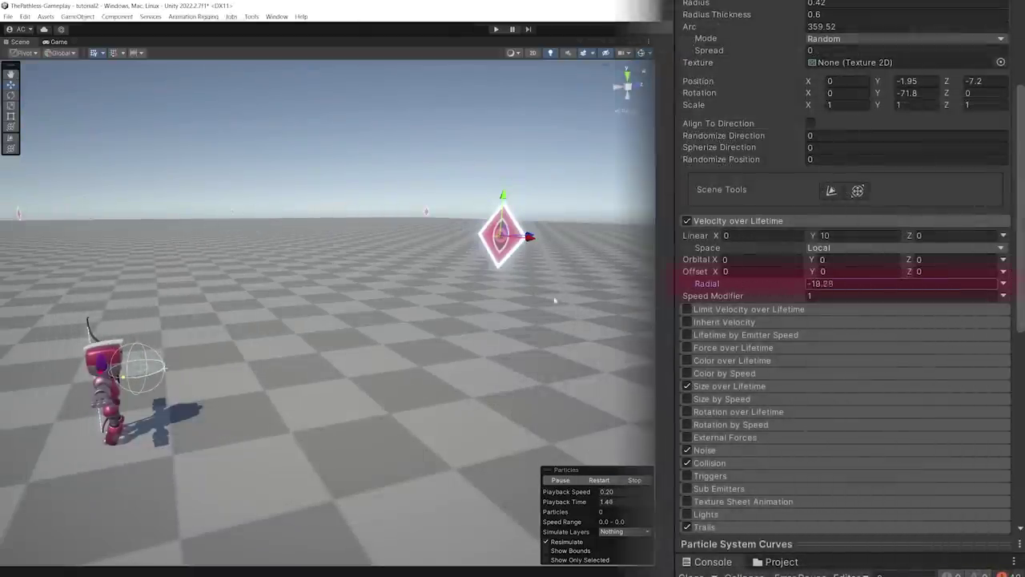
{"action": "left_click_drag", "start_coordinate": [554, 300], "coordinate": [434, 303]}
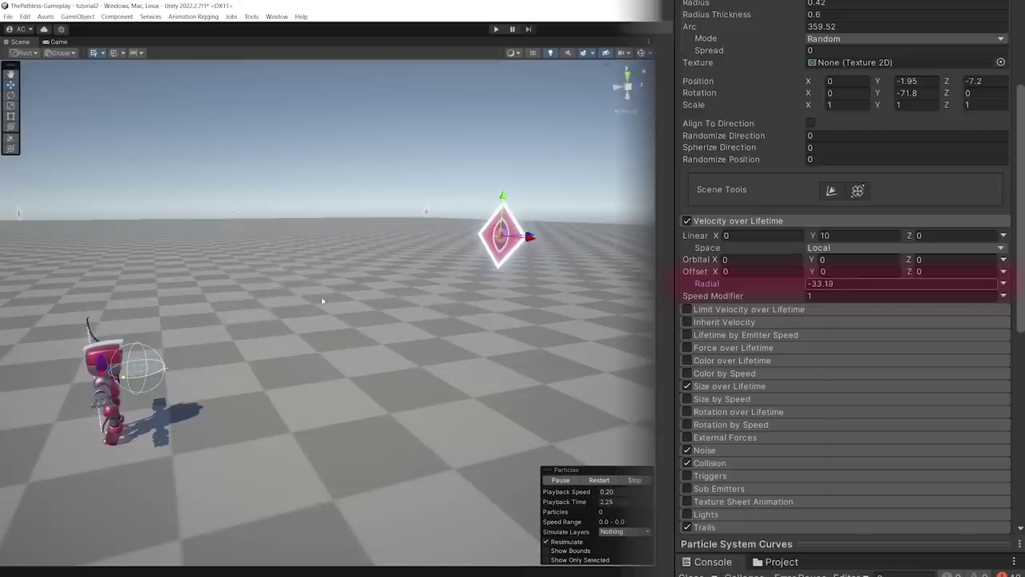
{"action": "left_click_drag", "start_coordinate": [347, 298], "coordinate": [349, 382]}
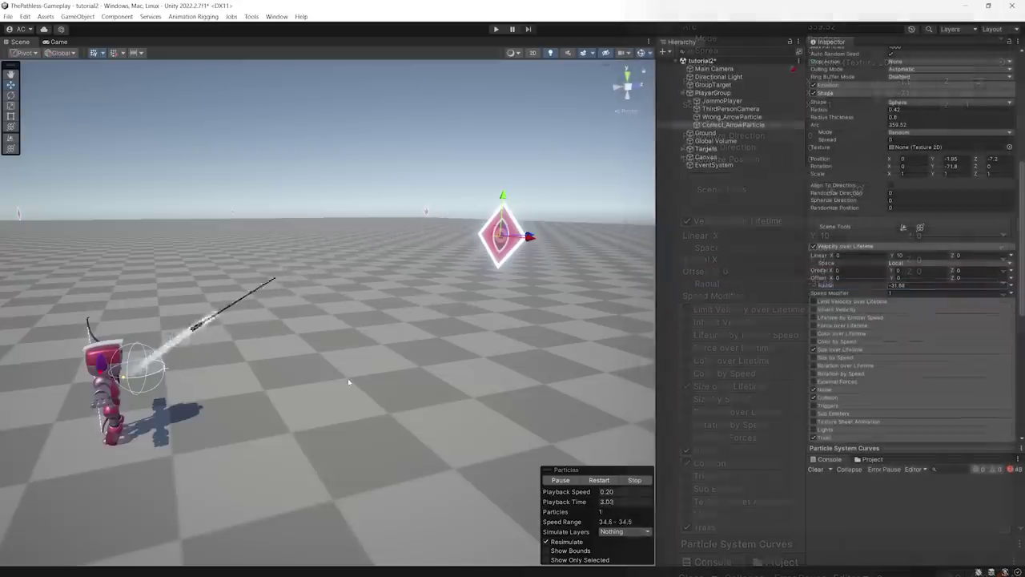
{"action": "key", "text": "ctrl+p"}
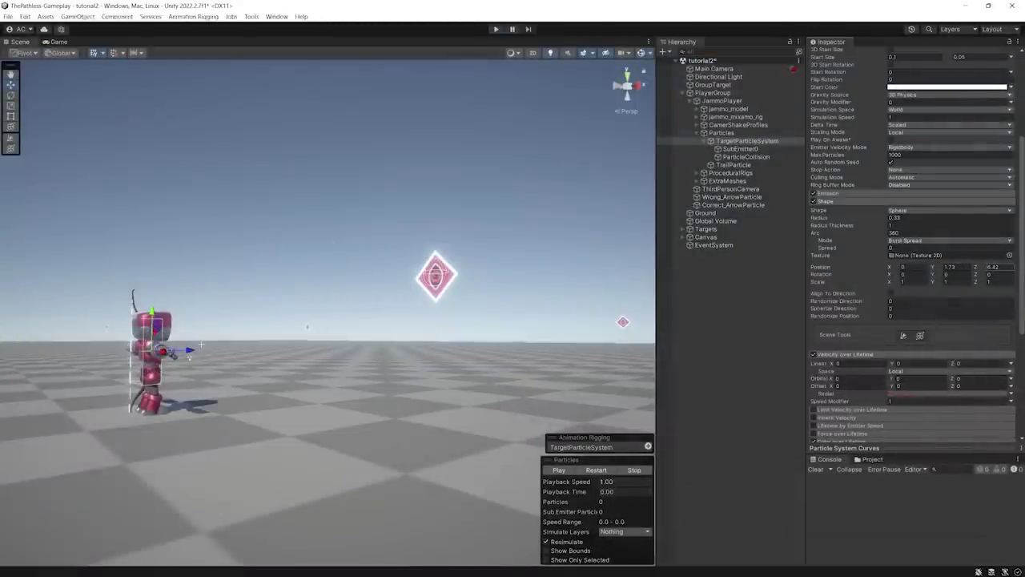
Restart the TargetParticleSystem's particle preview several times to watch its burst in front of the character
{"action": "left_click", "coordinate": [596, 470]}
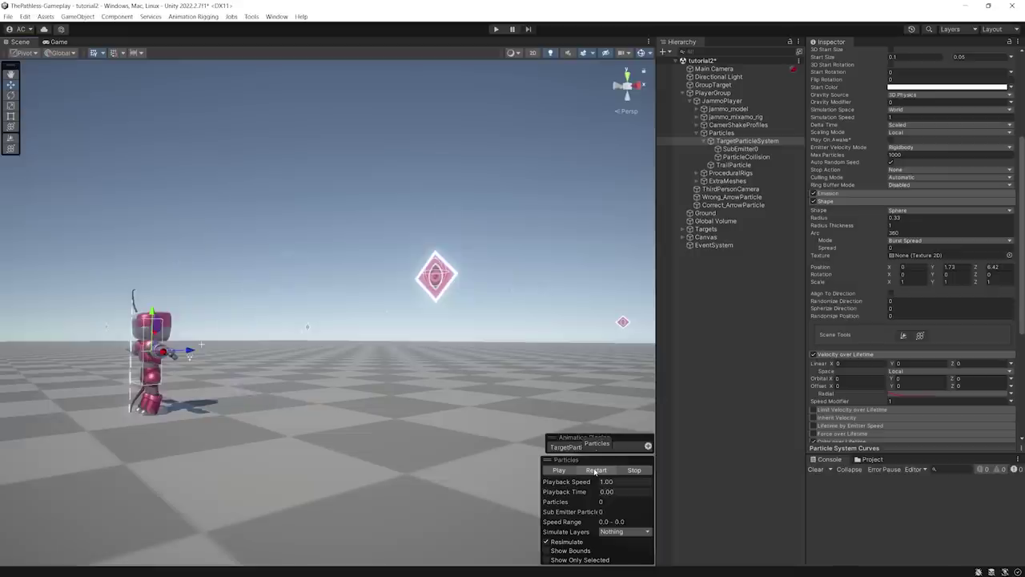
{"action": "left_click", "coordinate": [595, 470]}
{"action": "left_click", "coordinate": [595, 471]}
{"action": "left_click", "coordinate": [593, 472]}
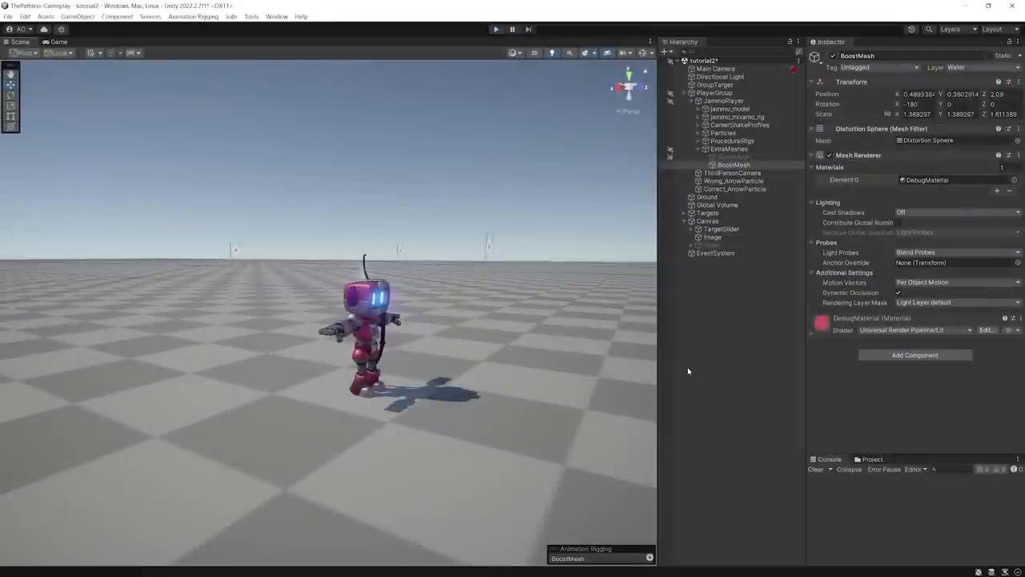
Shift the Y offset of the Tiling And Offset node in the boost shader's Texture and Tile group
{"action": "left_click_drag", "start_coordinate": [687, 366], "coordinate": [292, 290]}
{"action": "scroll", "coordinate": [483, 338], "scroll_direction": "up", "scroll_amount": 3}
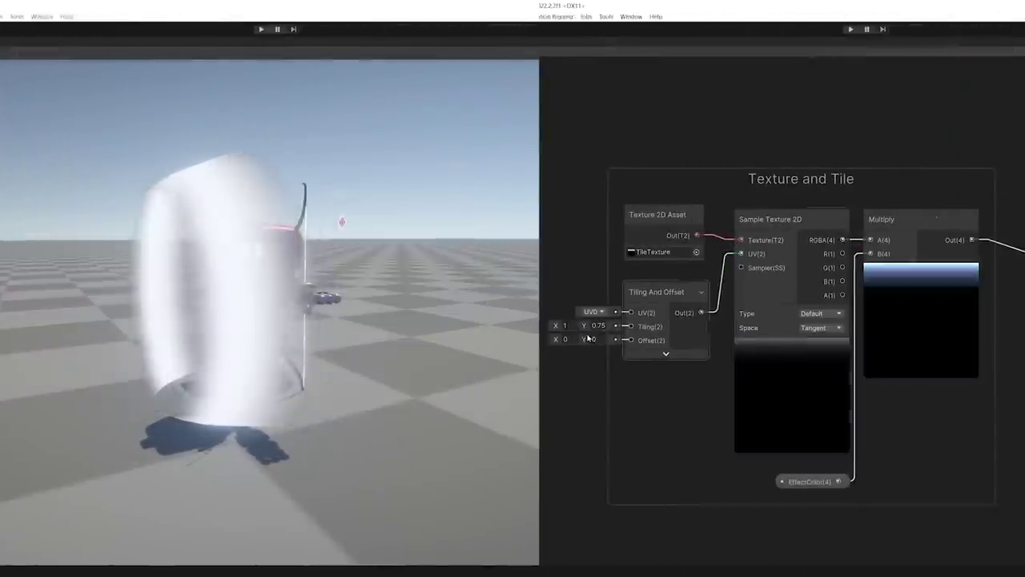
{"action": "left_click_drag", "start_coordinate": [585, 340], "coordinate": [601, 344]}
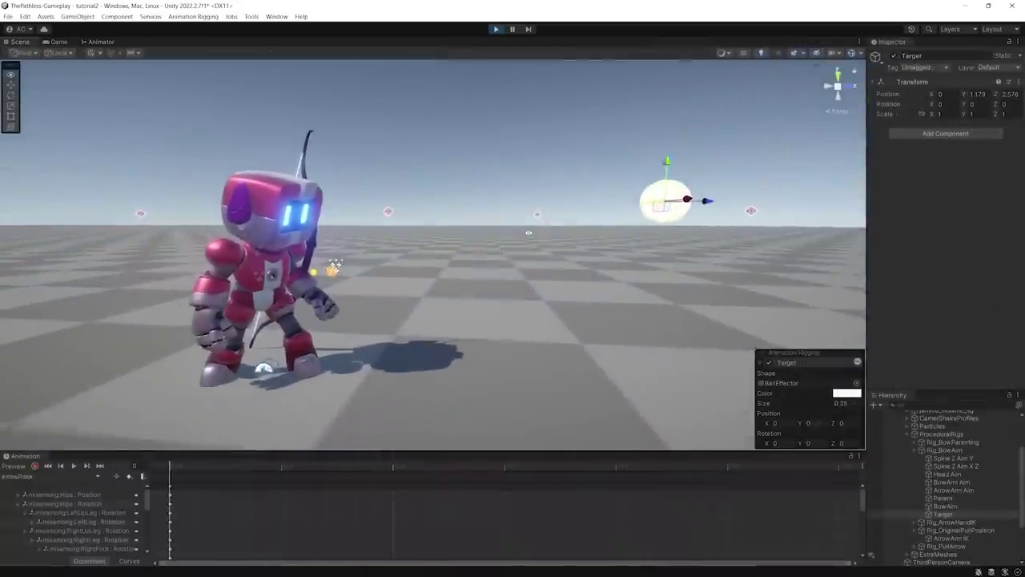
Preview the arrowPose animation and raise the Multi-Parent Constraint weight of the Parent object under Rig_BowAim
{"action": "left_click", "coordinate": [478, 174]}
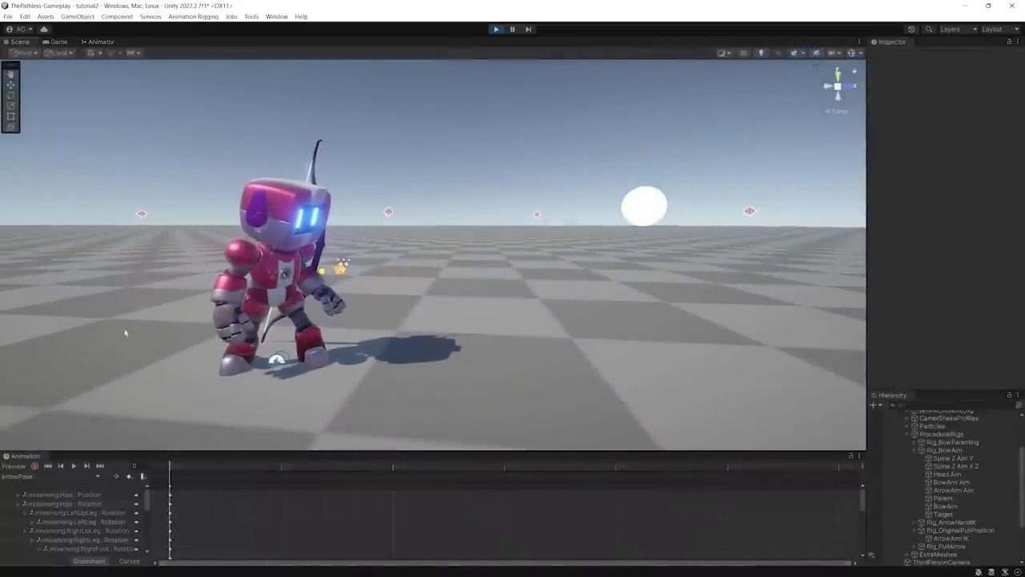
{"action": "left_click", "coordinate": [20, 468]}
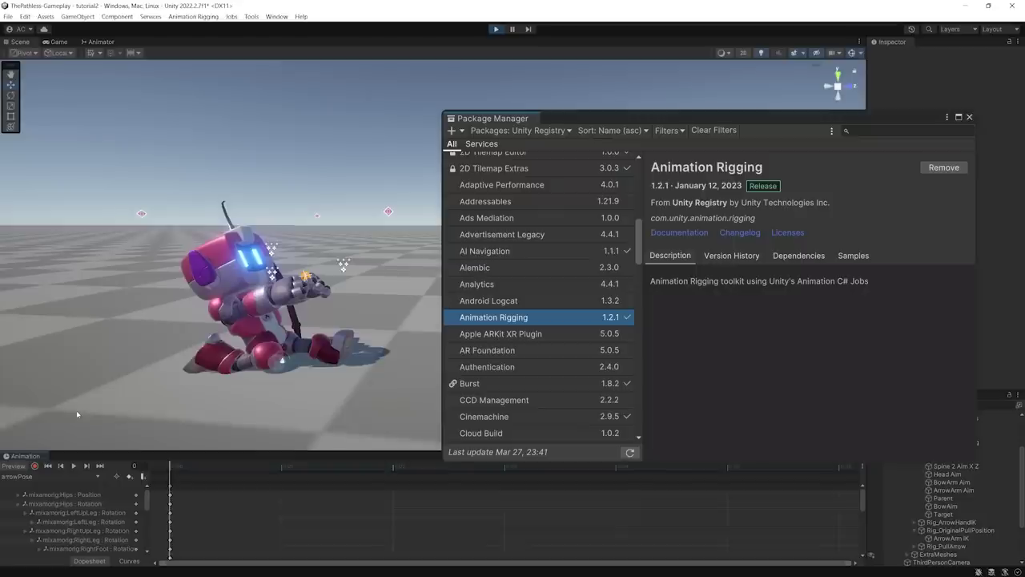
{"action": "left_click", "coordinate": [941, 498]}
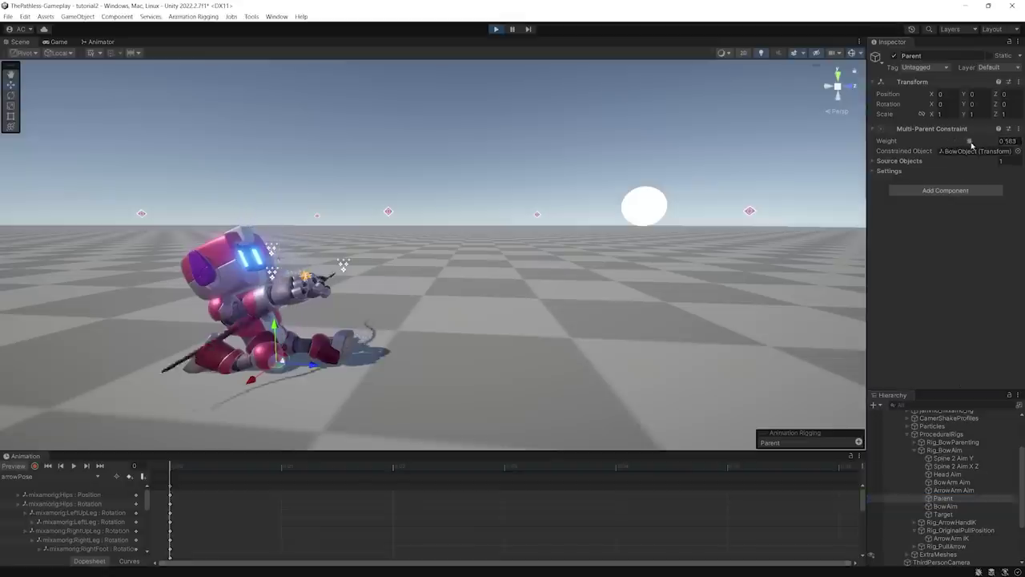
{"action": "left_click_drag", "start_coordinate": [972, 144], "coordinate": [1004, 153]}
{"action": "left_click_drag", "start_coordinate": [941, 144], "coordinate": [990, 146]}
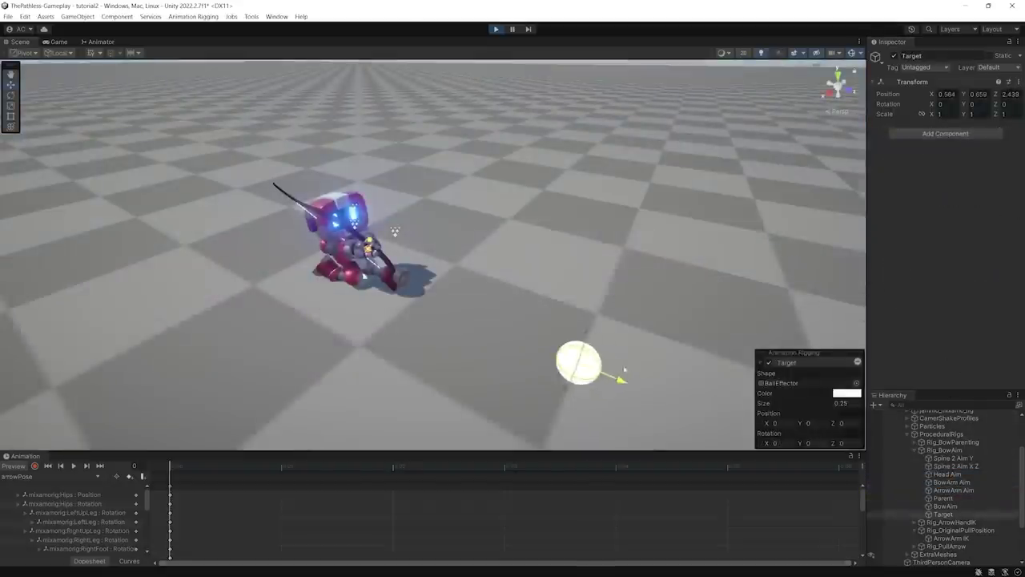
Move the bow aim Target to a new position in front of the character and raise Rig_PullArrow's weight
{"action": "left_click_drag", "start_coordinate": [581, 371], "coordinate": [630, 110]}
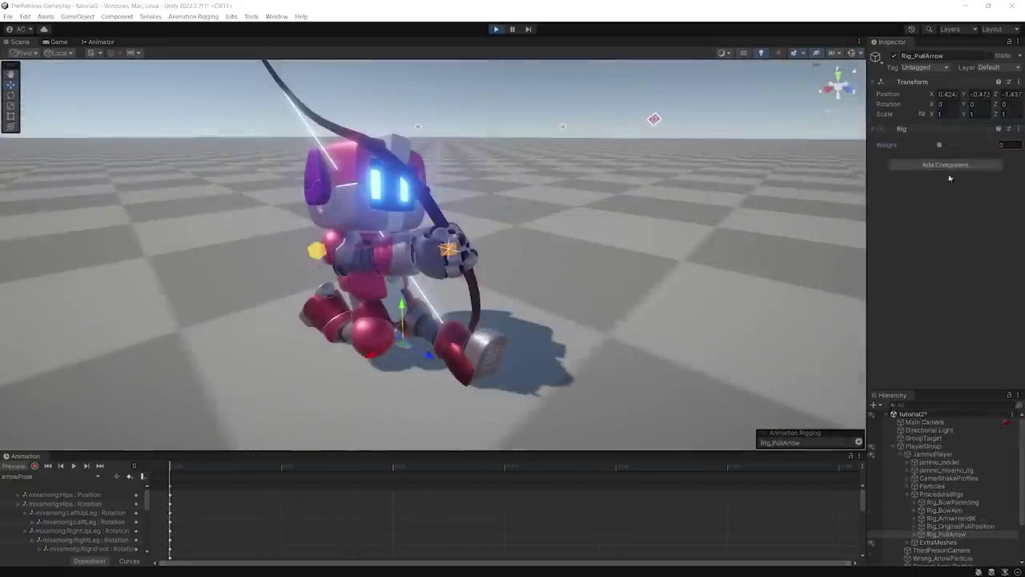
{"action": "left_click_drag", "start_coordinate": [950, 147], "coordinate": [968, 151]}
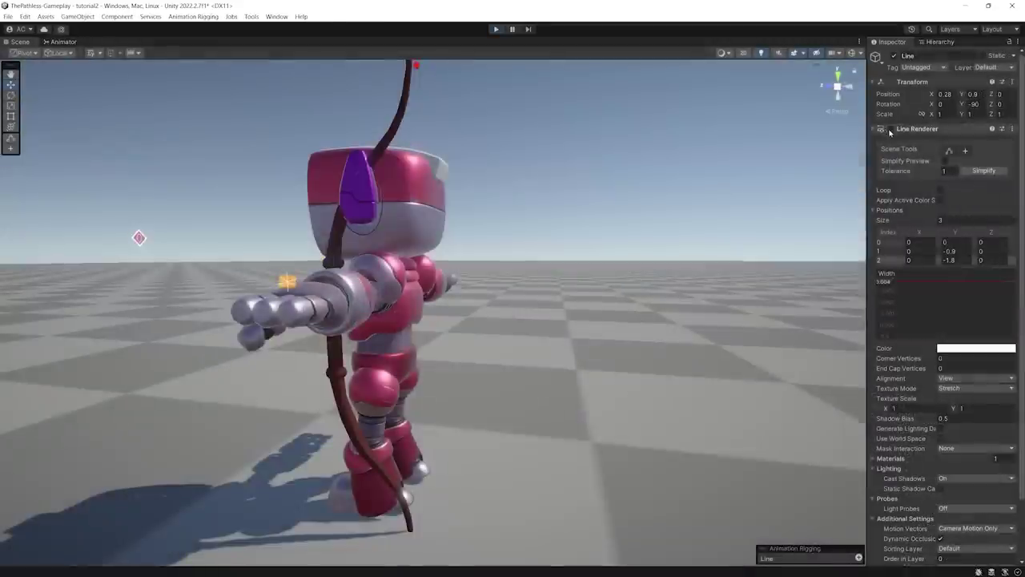
Enable the Line Renderer on Line and change the Z position of its middle point, index 1, to bend the bowstring
{"action": "left_click", "coordinate": [890, 129]}
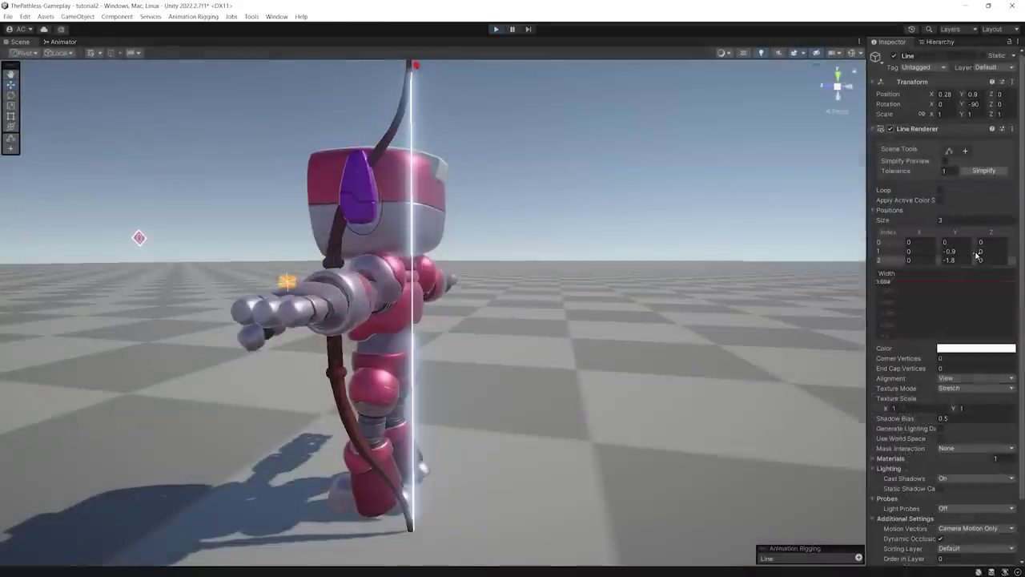
{"action": "mouse_move", "coordinate": [977, 253]}
{"action": "left_mouse_down"}
{"action": "mouse_move", "coordinate": [968, 258]}
{"action": "mouse_move", "coordinate": [978, 270]}
{"action": "left_mouse_up"}
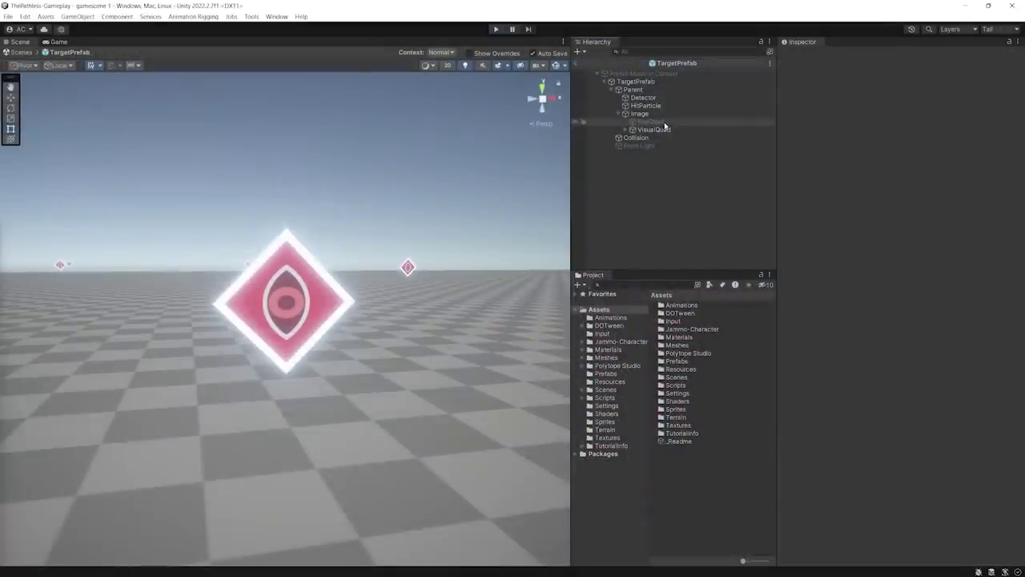
Activate the disabled quad above VisualQuad under Image in the TargetPrefab
{"action": "left_click", "coordinate": [664, 122]}
{"action": "left_click", "coordinate": [804, 56]}
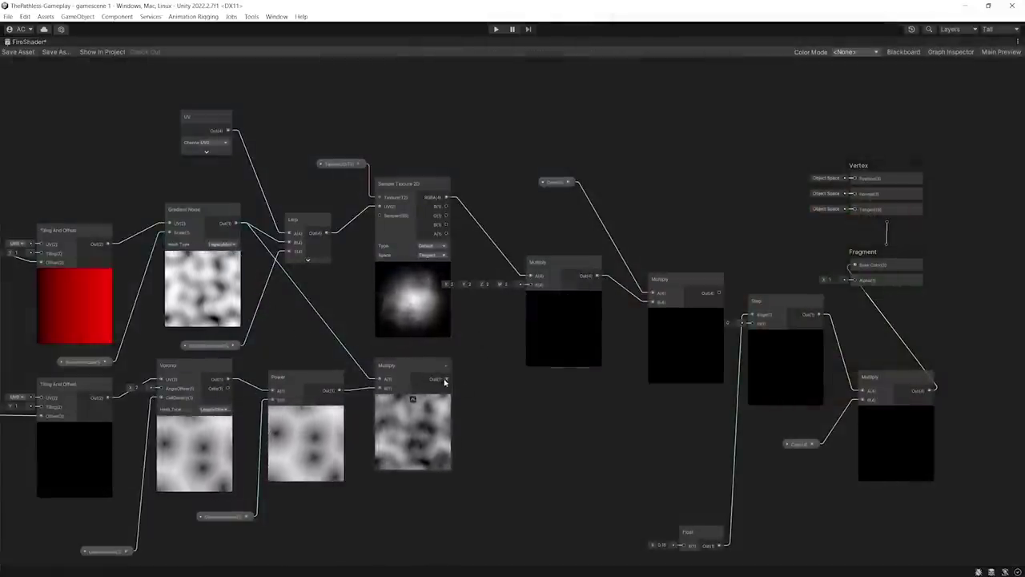
Connect the noise Multiply to input B of the texture Multiply, and the coloured Multiply's output to the Step node's In
{"action": "left_click_drag", "start_coordinate": [536, 286], "coordinate": [536, 288]}
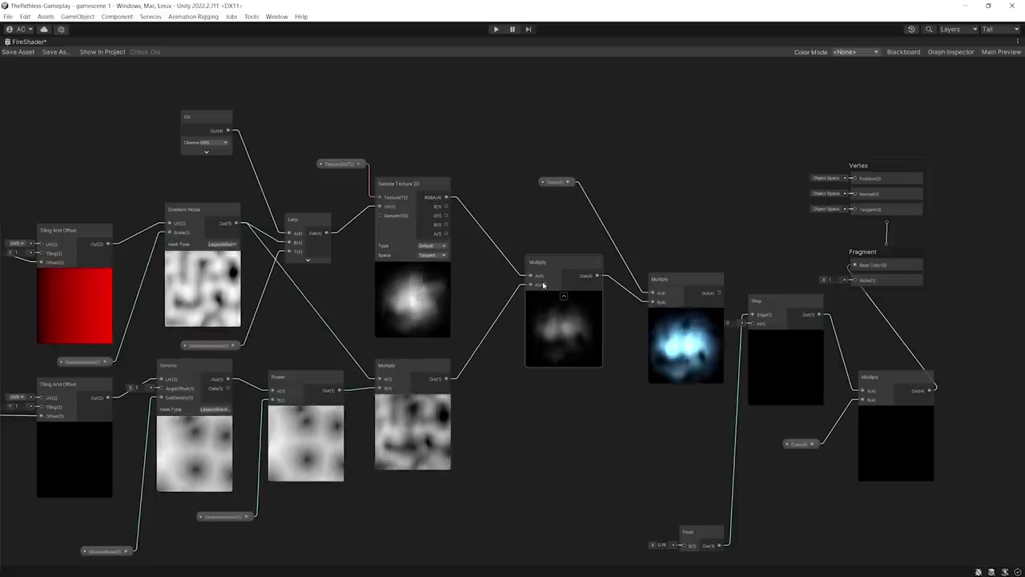
{"action": "scroll", "coordinate": [732, 363], "scroll_direction": "up", "scroll_amount": 5}
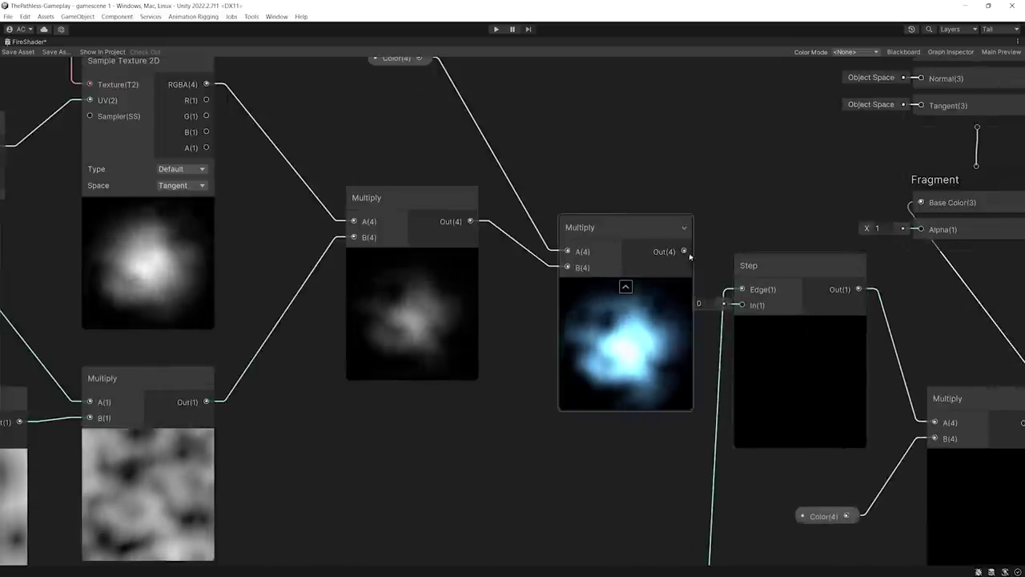
{"action": "left_click_drag", "start_coordinate": [686, 252], "coordinate": [743, 305]}
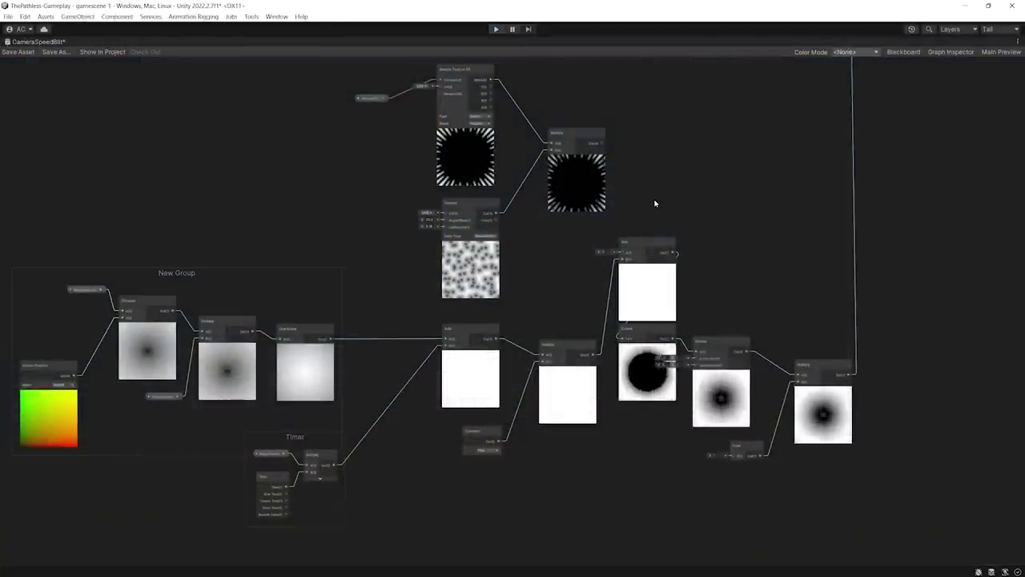
Connect the output of the speed-line texture and Voronoi Multiply to the first input of the Add node in CameraSpeedBlit
{"action": "middle_click_drag", "start_coordinate": [654, 204], "coordinate": [680, 206]}
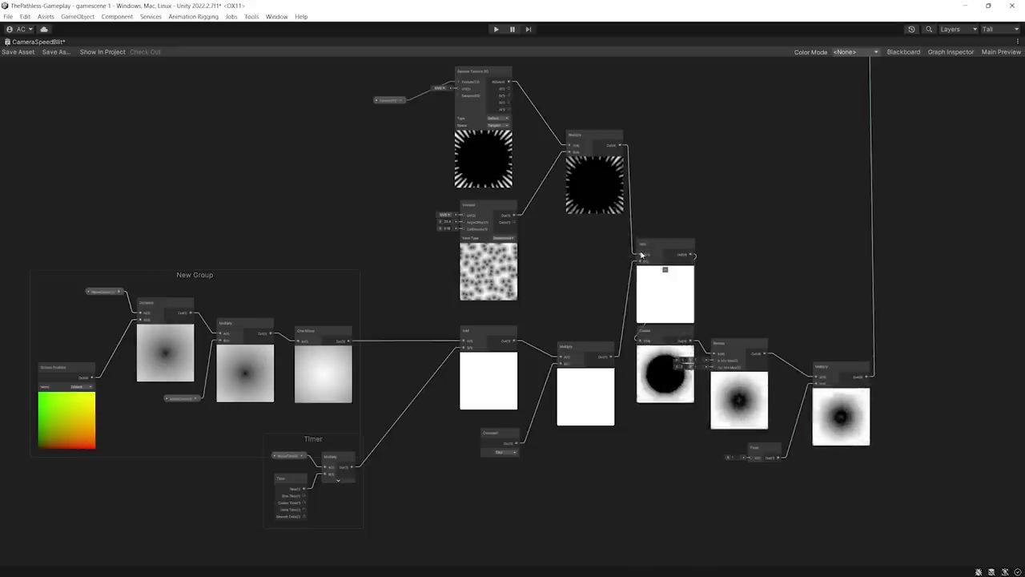
{"action": "scroll", "coordinate": [691, 426], "scroll_direction": "up", "scroll_amount": 5}
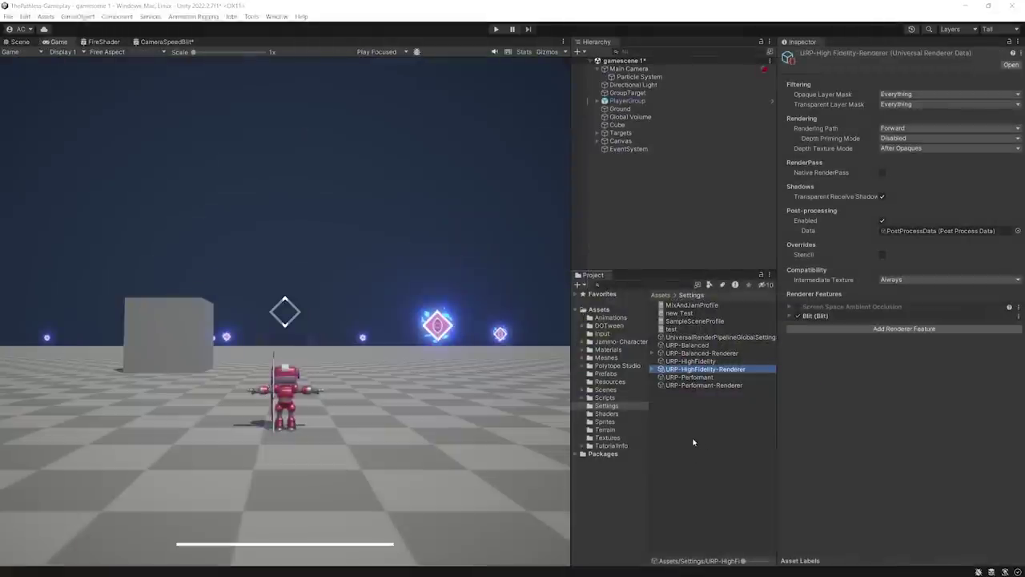
Open Shader Graphs_CameraSpeedBlit from the Blit renderer feature of URP-HighFidelity-Renderer and adjust one of the material's properties
{"action": "left_click", "coordinate": [693, 442]}
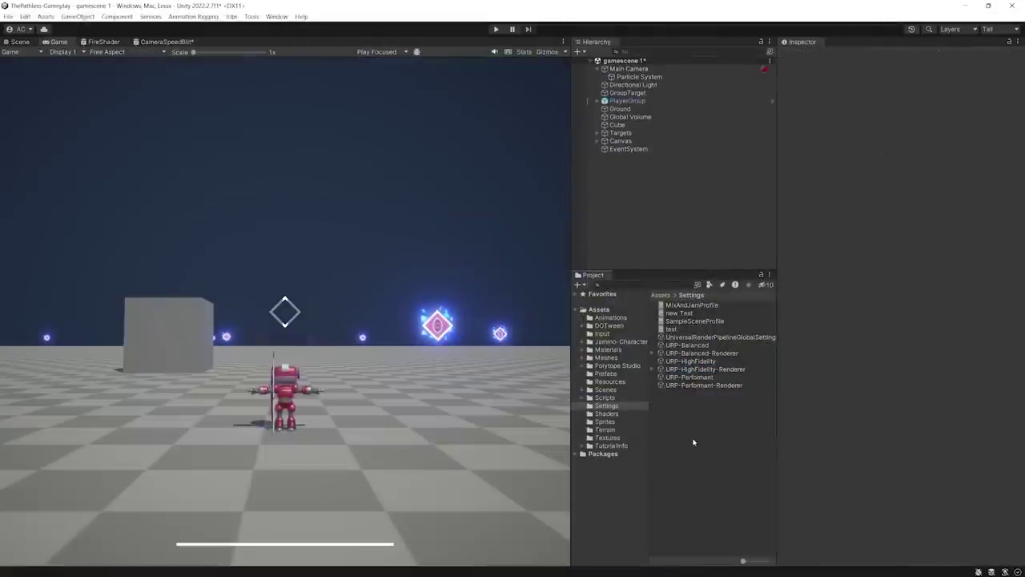
{"action": "left_click", "coordinate": [717, 369]}
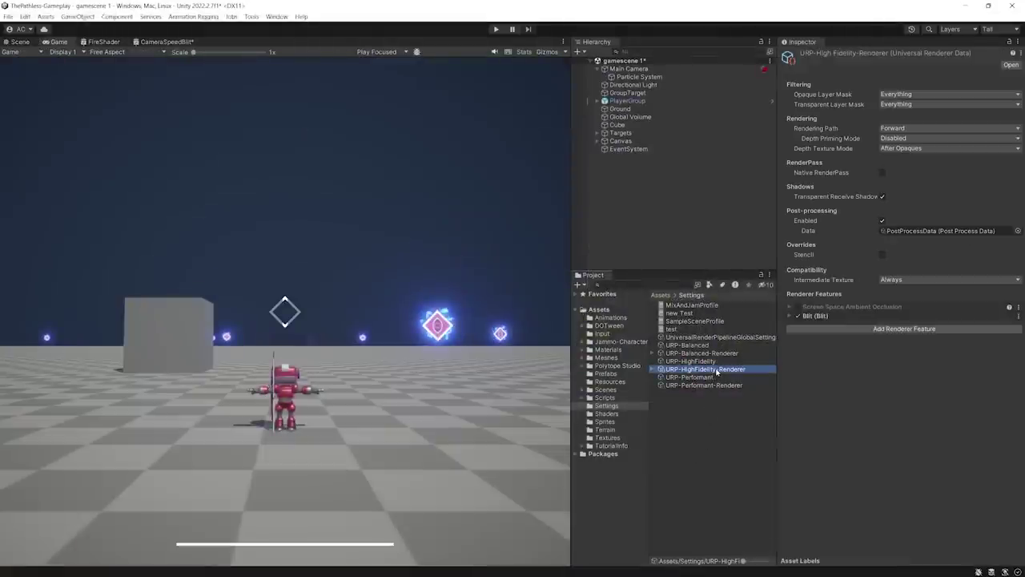
{"action": "left_click", "coordinate": [789, 316]}
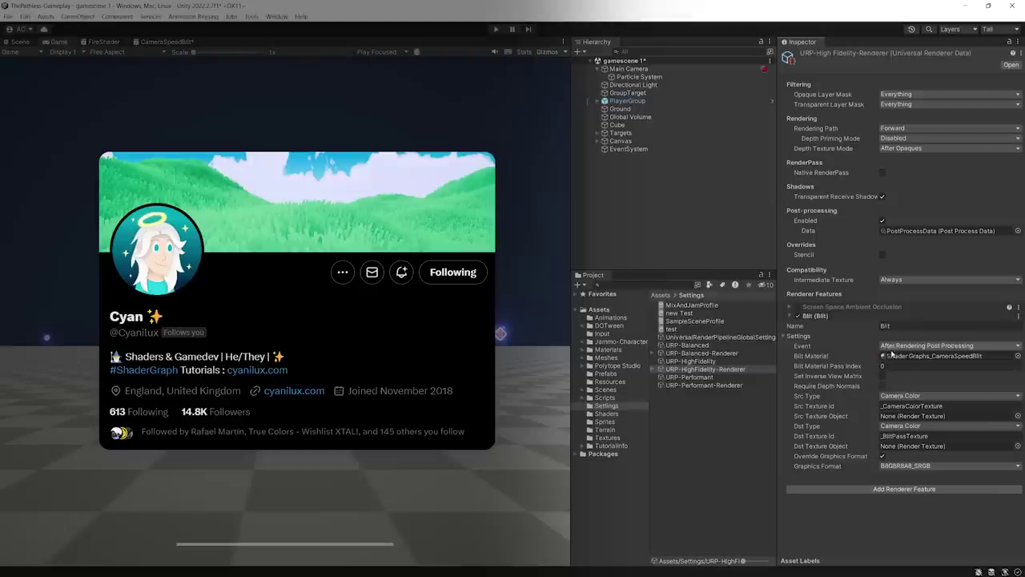
{"action": "left_click", "coordinate": [898, 358]}
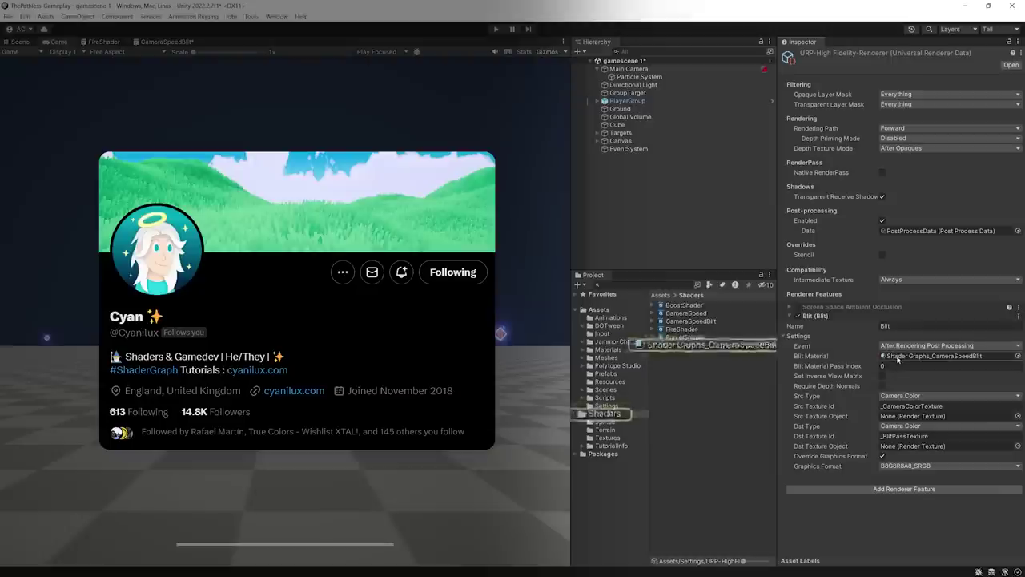
{"action": "left_click", "coordinate": [736, 347]}
{"action": "left_click_drag", "start_coordinate": [891, 231], "coordinate": [992, 231]}
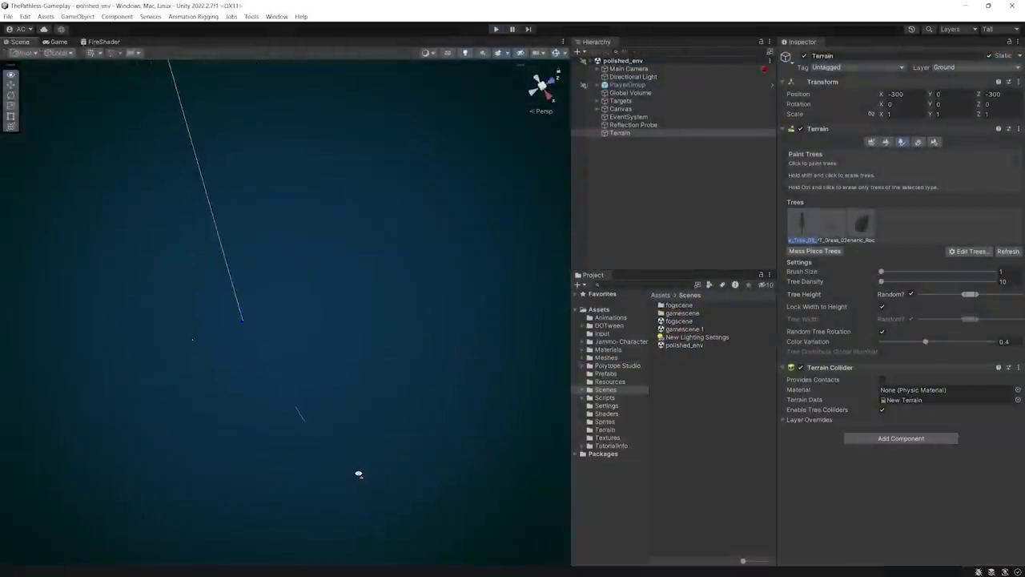
Switch the Terrain in the polished_env scene from tree painting to the Raise or Lower Terrain tool
{"action": "right_click_drag", "start_coordinate": [359, 474], "coordinate": [561, 385]}
{"action": "left_click", "coordinate": [887, 142]}
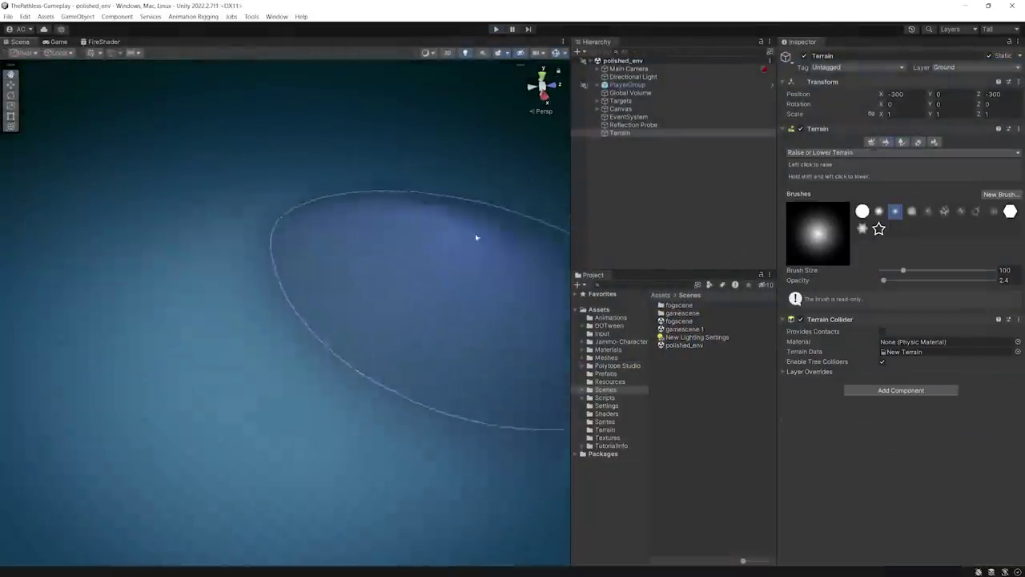
{"action": "right_click_drag", "start_coordinate": [204, 366], "coordinate": [400, 264]}
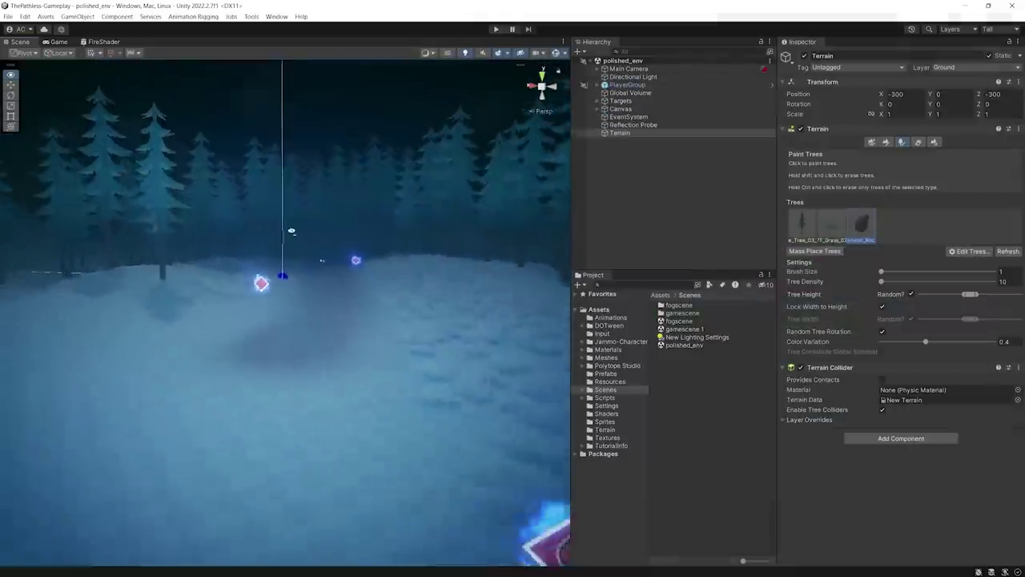
Set the Terrain to Paint Texture and choose the second, blue-tinted terrain layer for painting the ground
{"action": "left_click", "coordinate": [886, 142]}
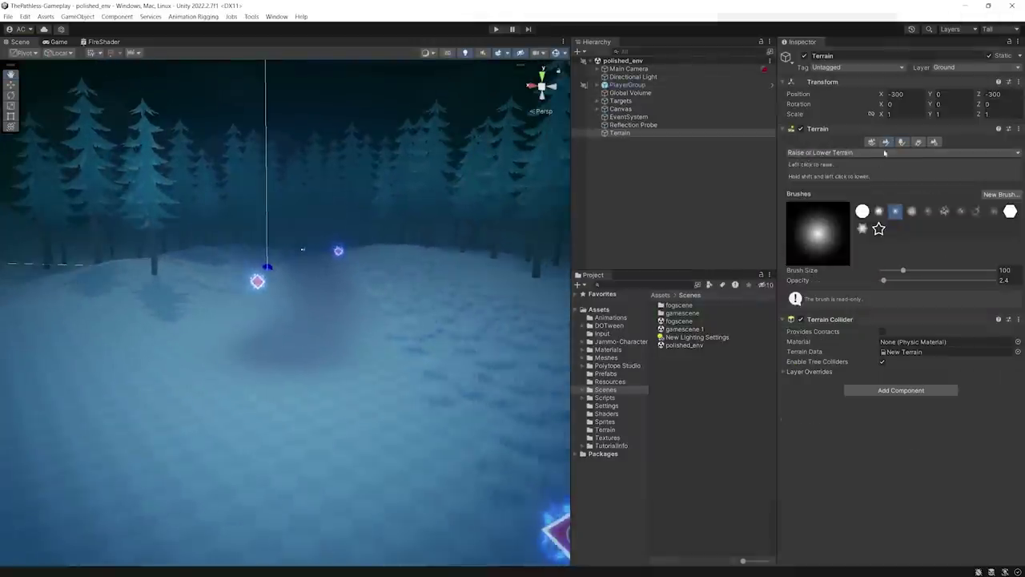
{"action": "left_click", "coordinate": [837, 156]}
{"action": "left_click", "coordinate": [837, 185]}
{"action": "left_click", "coordinate": [831, 245]}
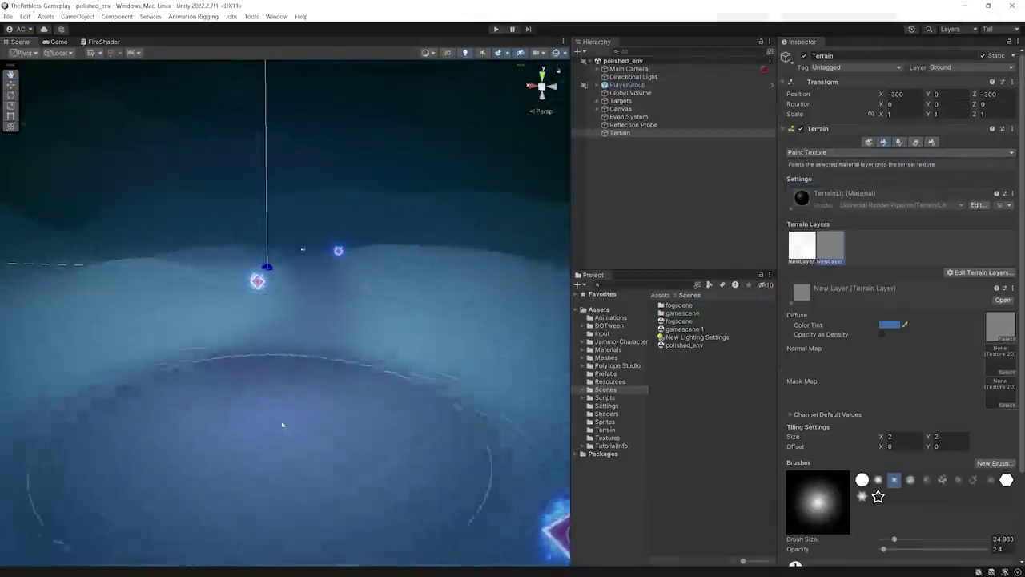